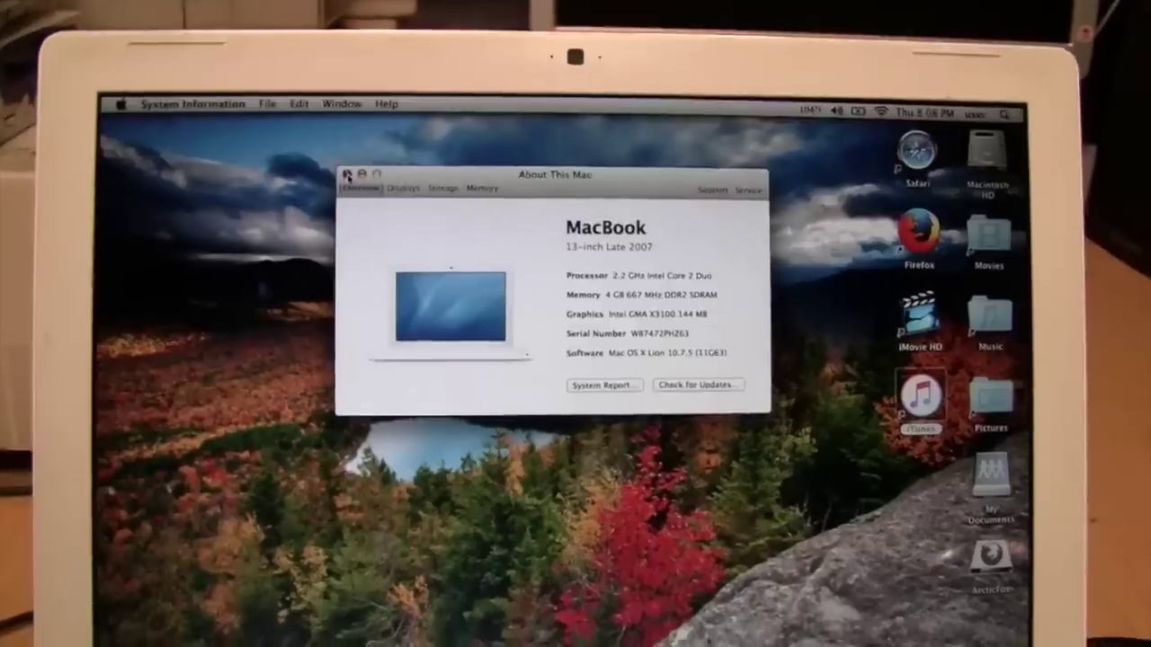
Close the About This Mac window showing the 13-inch Late 2007 MacBook specs
key("super+w")
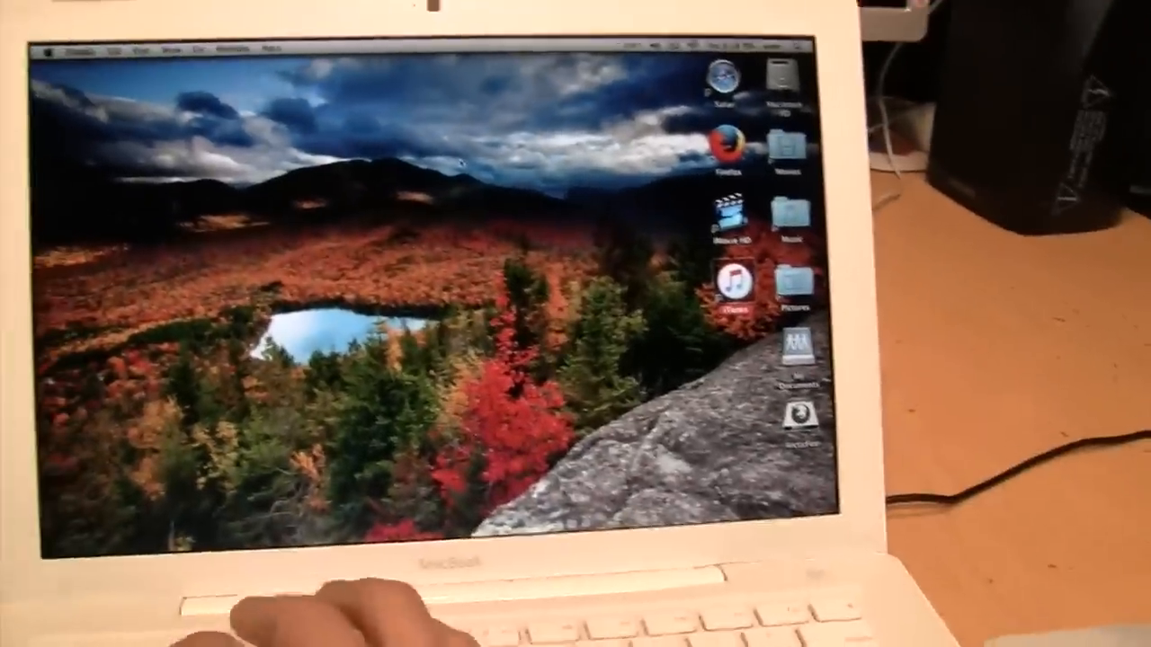
Show the iTunes library, hide iTunes, then launch Audacity from the Applications stack
key("super+Tab")
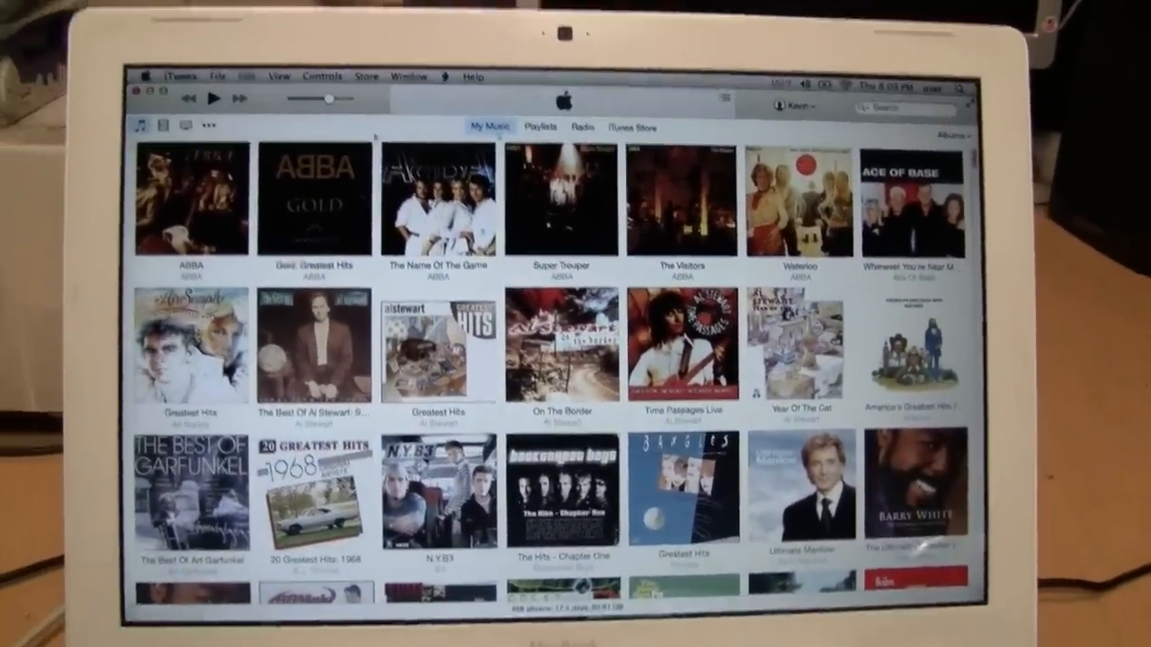
left_click(180, 76)
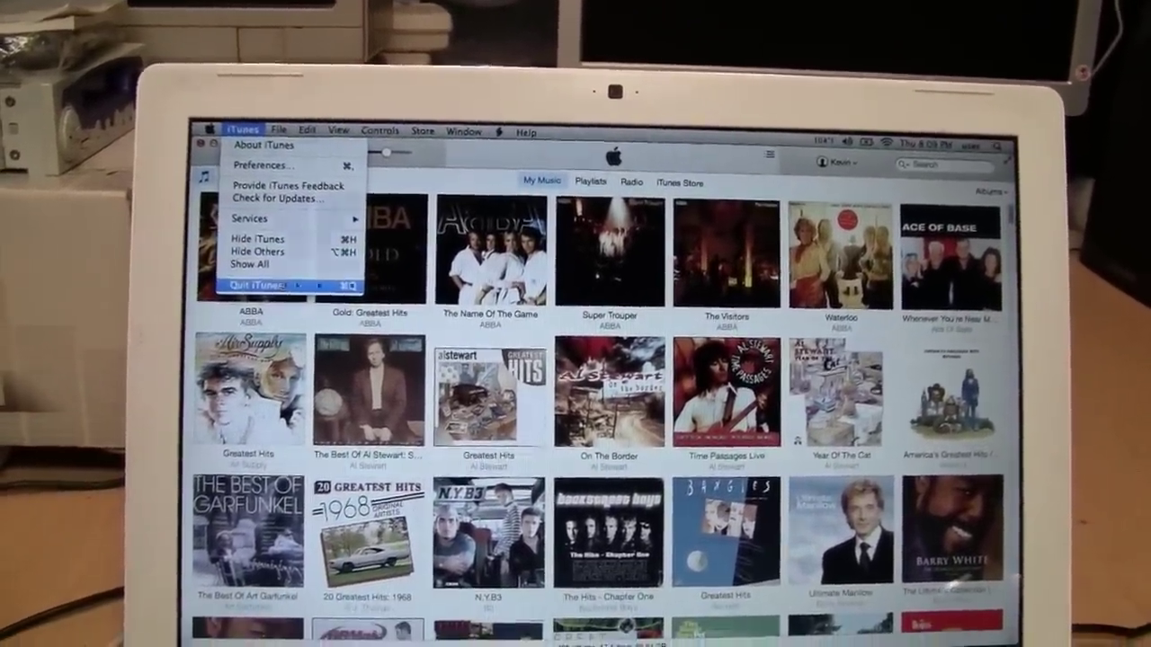
left_click(260, 267)
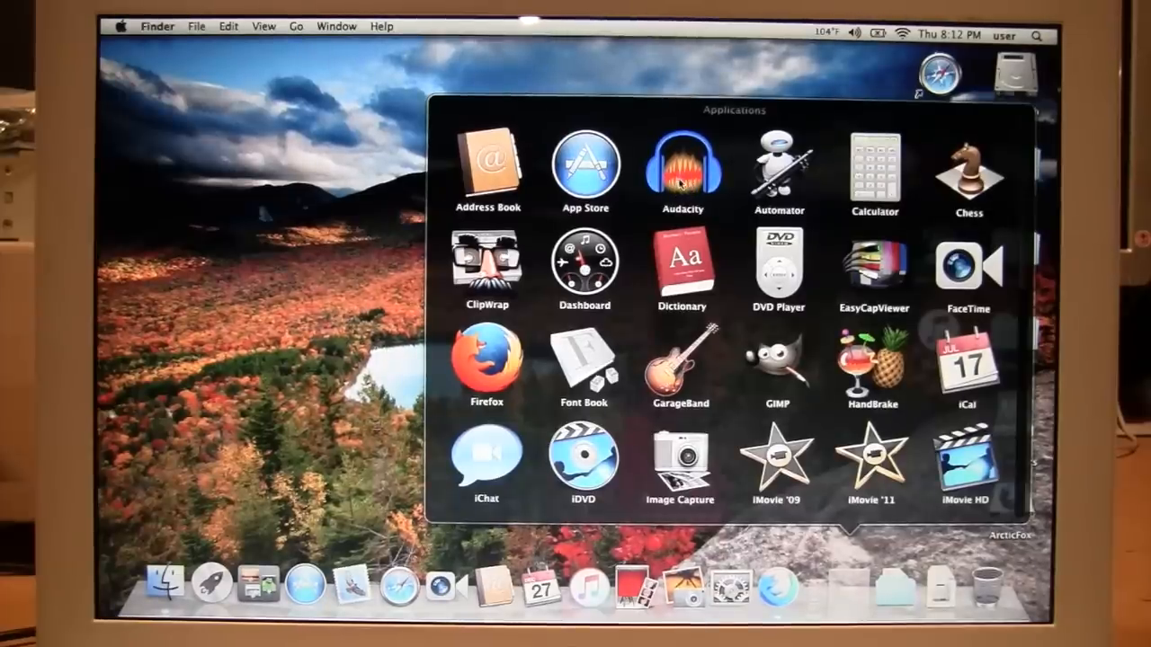
left_click(682, 180)
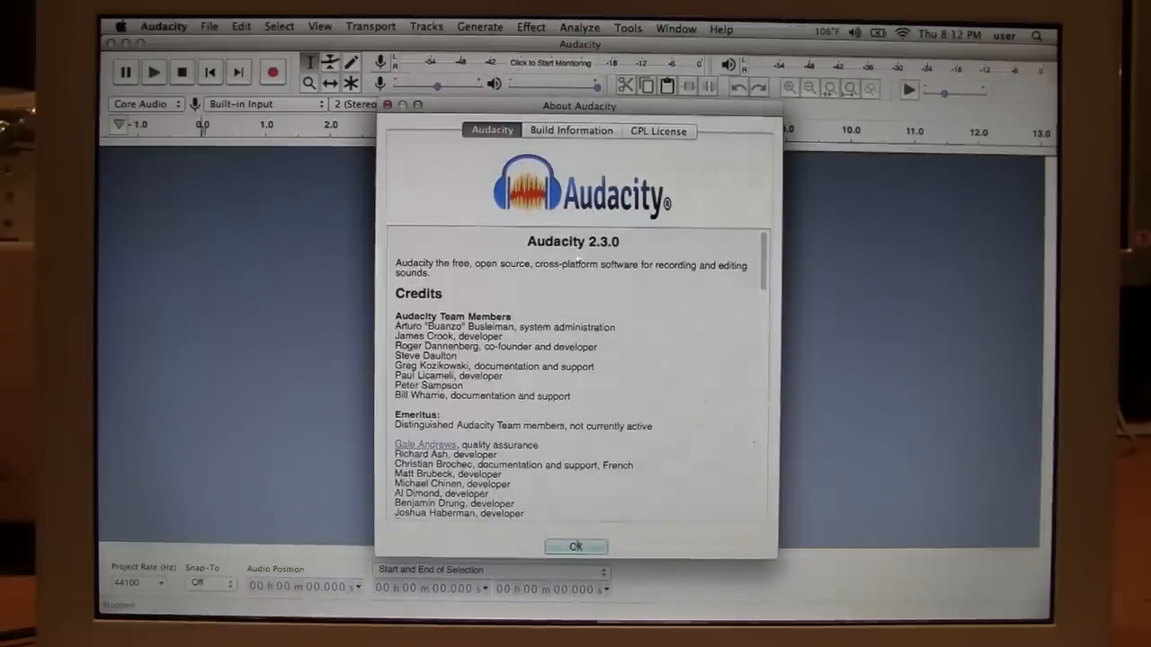
Dismiss the About Audacity 2.3.0 box and quit Audacity
left_click(575, 546)
left_click(164, 27)
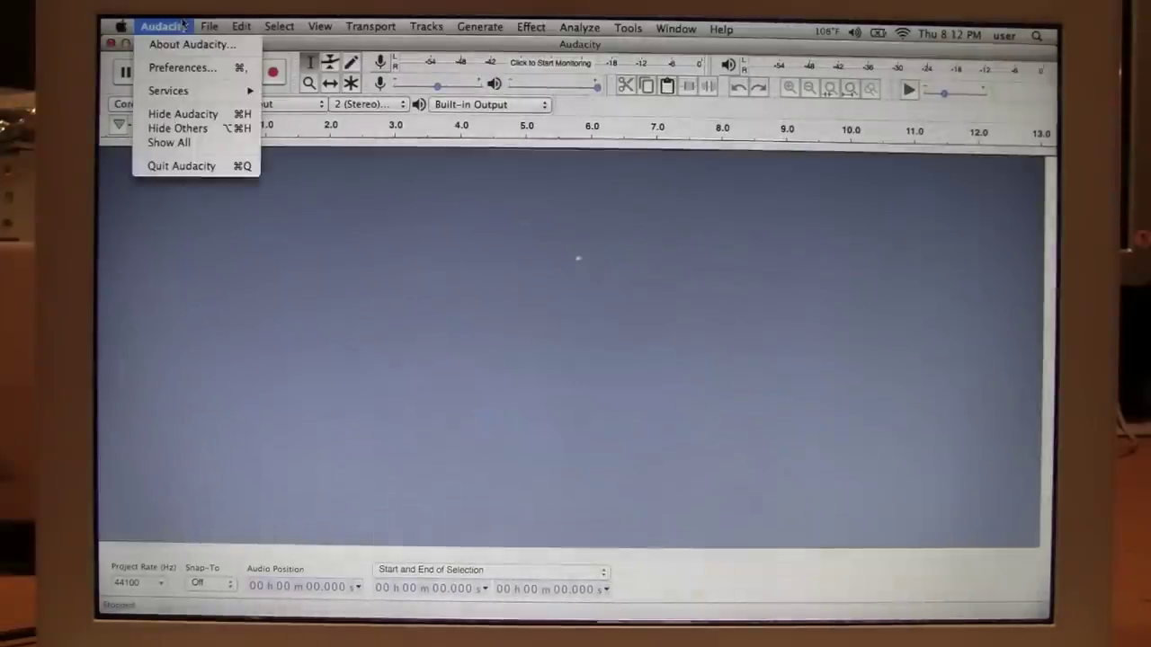
left_click(182, 166)
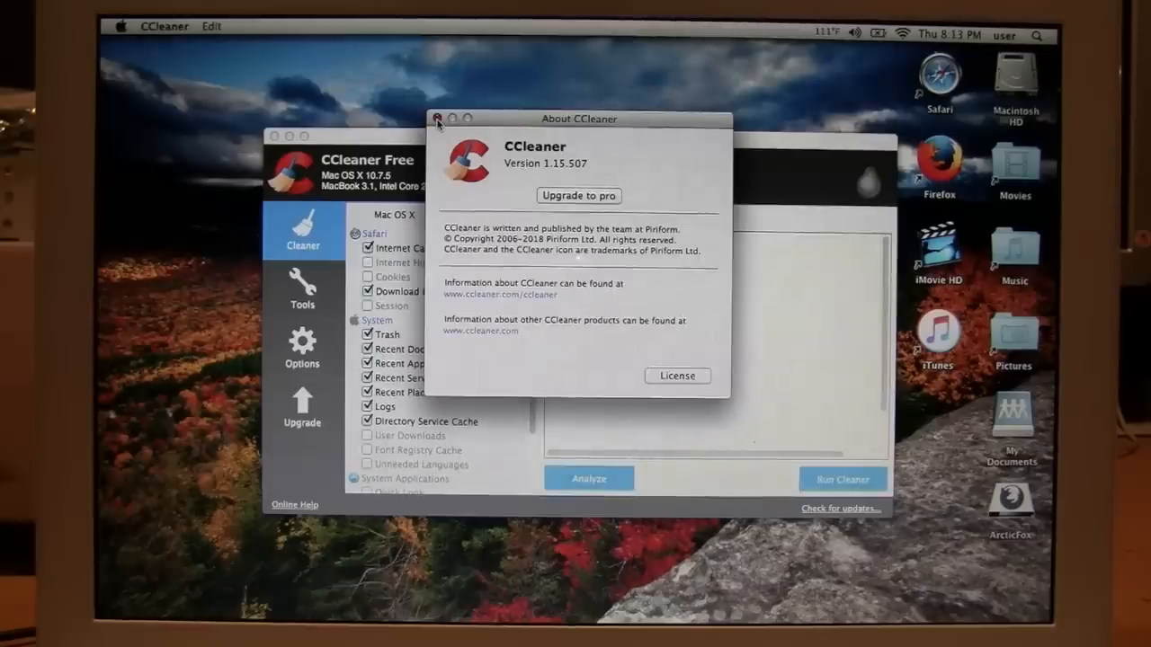
Close About CCleaner and review smcFanControl's About window and current fan settings
left_click(438, 120)
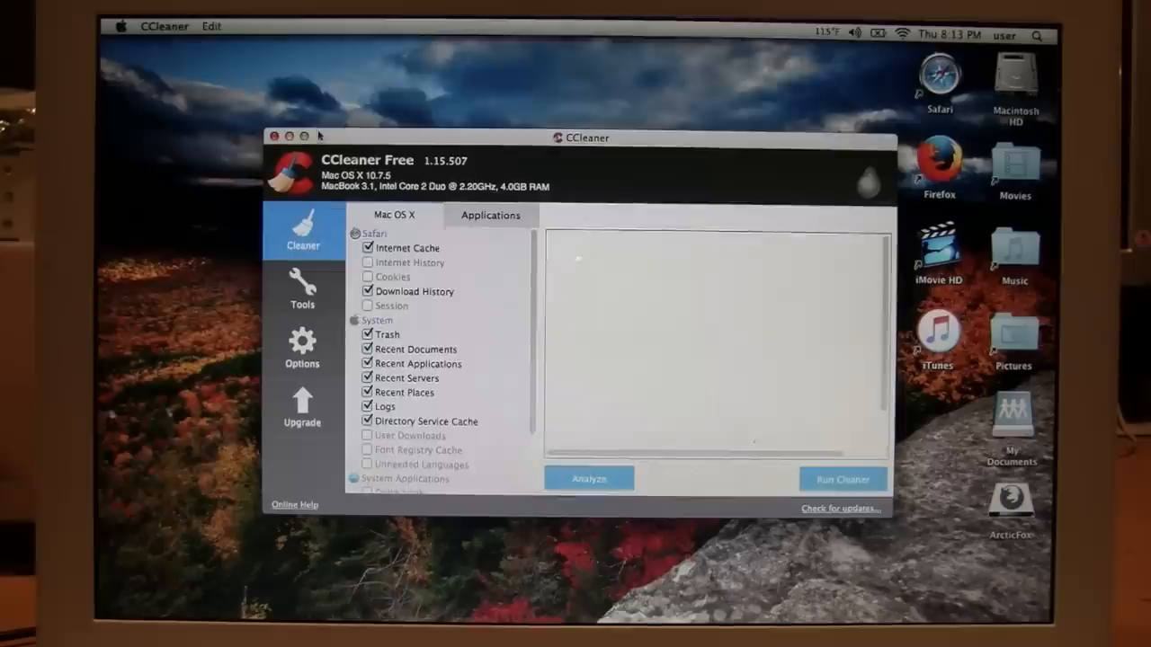
left_click(826, 34)
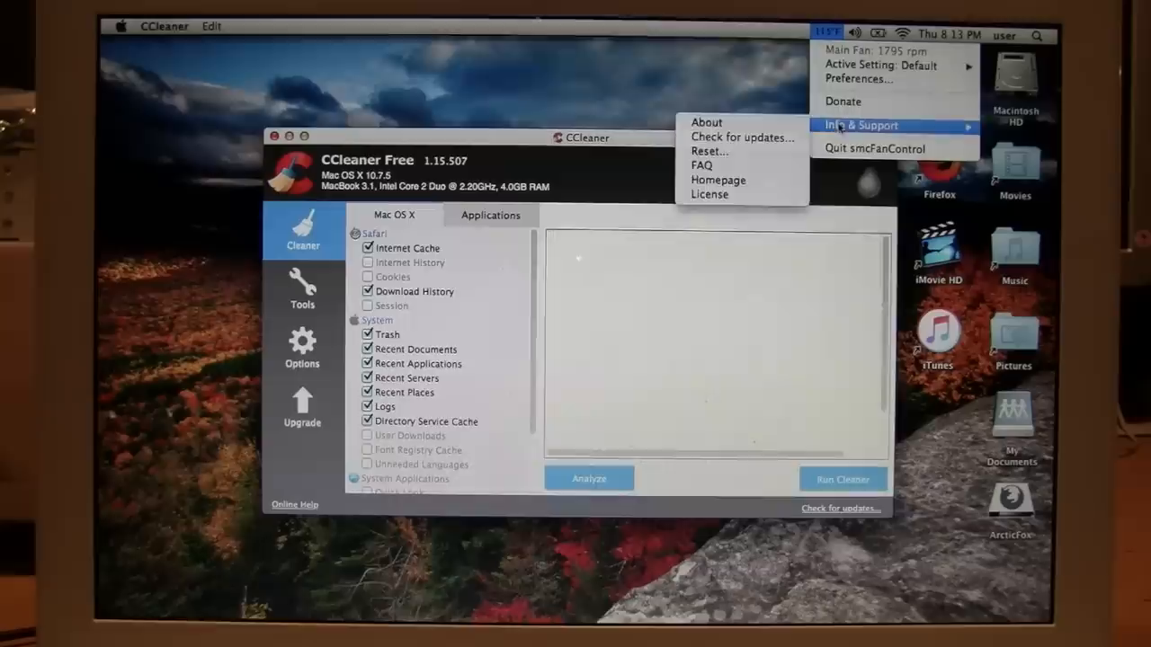
mouse_move(861, 125)
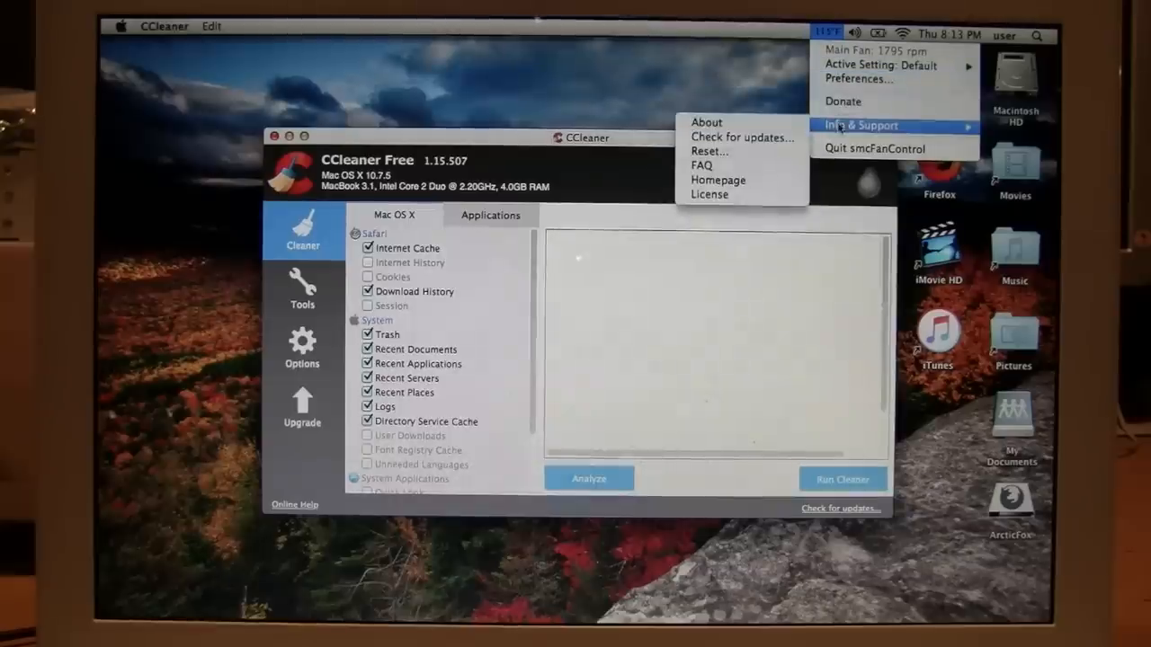
left_click(759, 126)
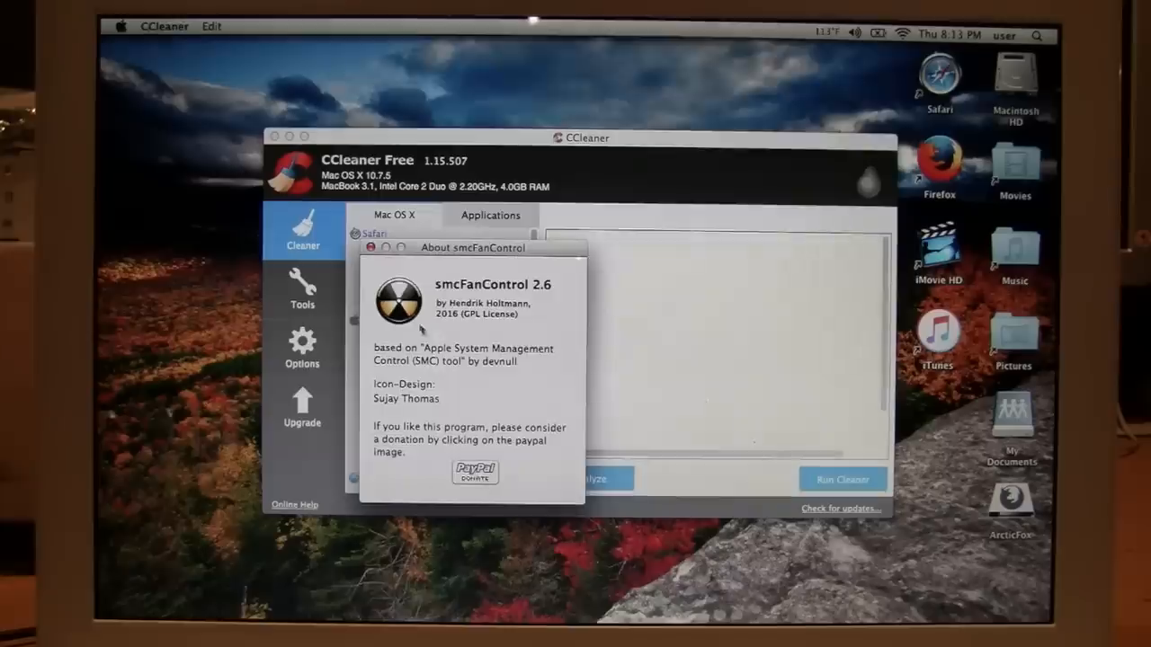
left_click(371, 247)
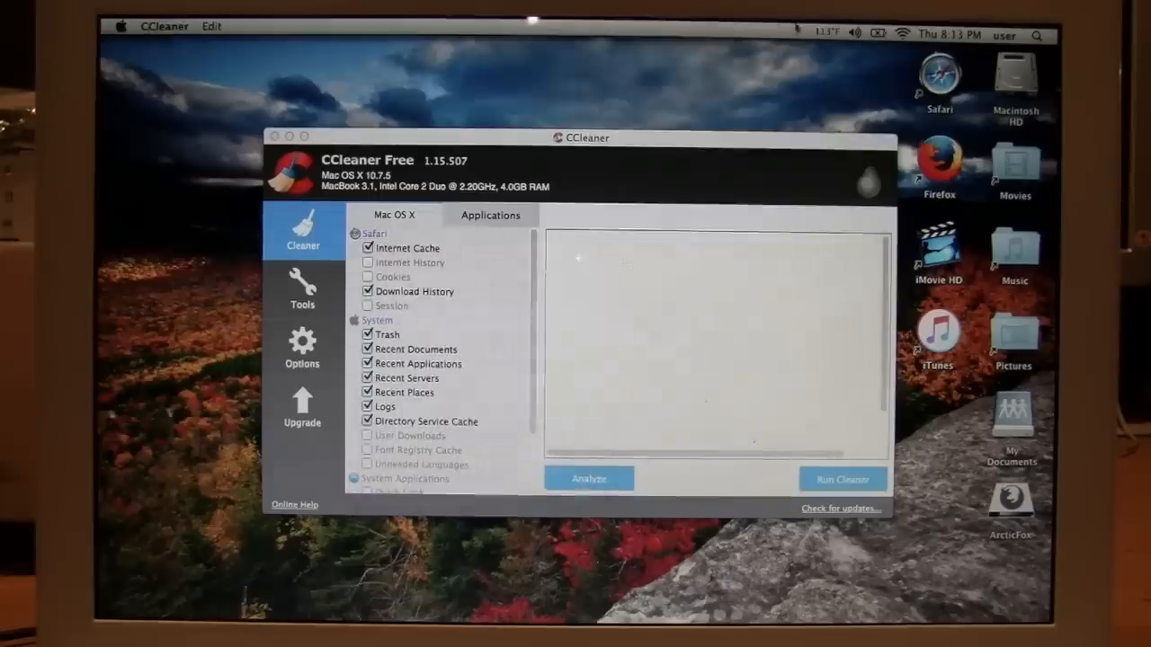
left_click(827, 33)
mouse_move(881, 65)
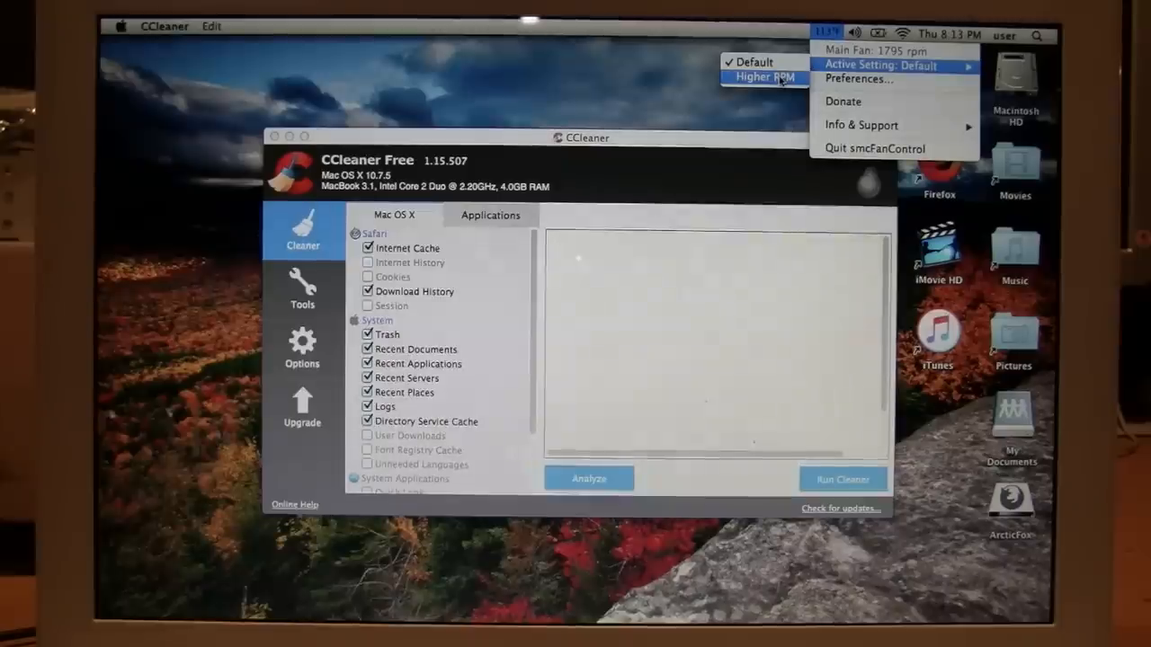
left_click(822, 34)
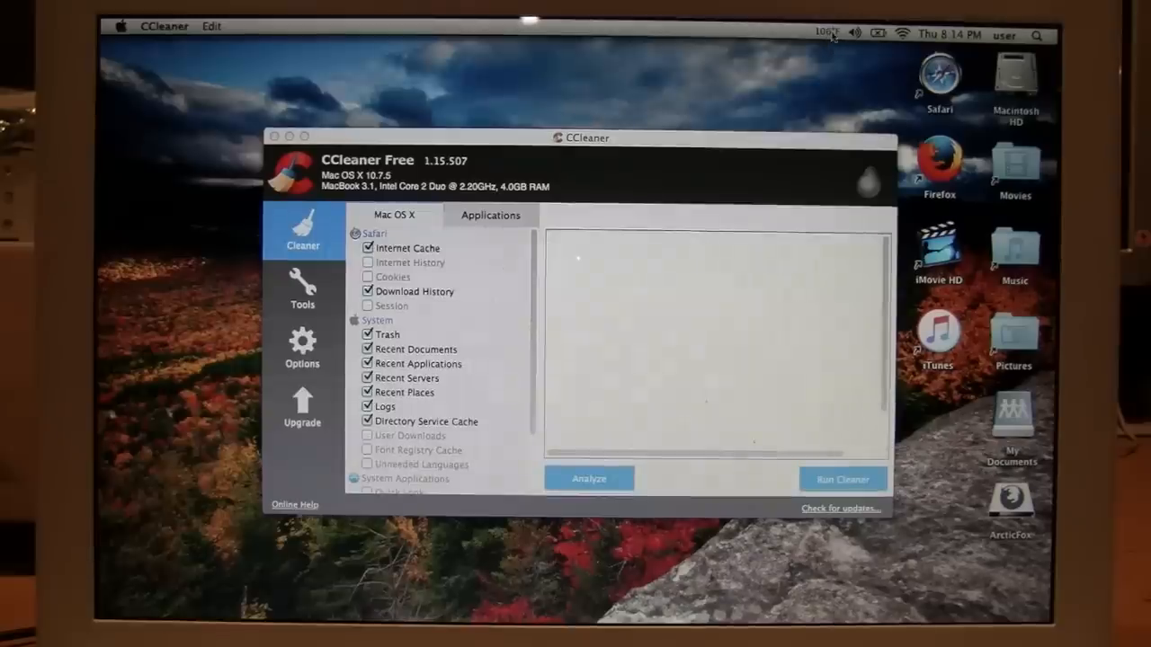
Switch smcFanControl's active setting to Higher RPM and confirm the new fan speed
left_click(831, 36)
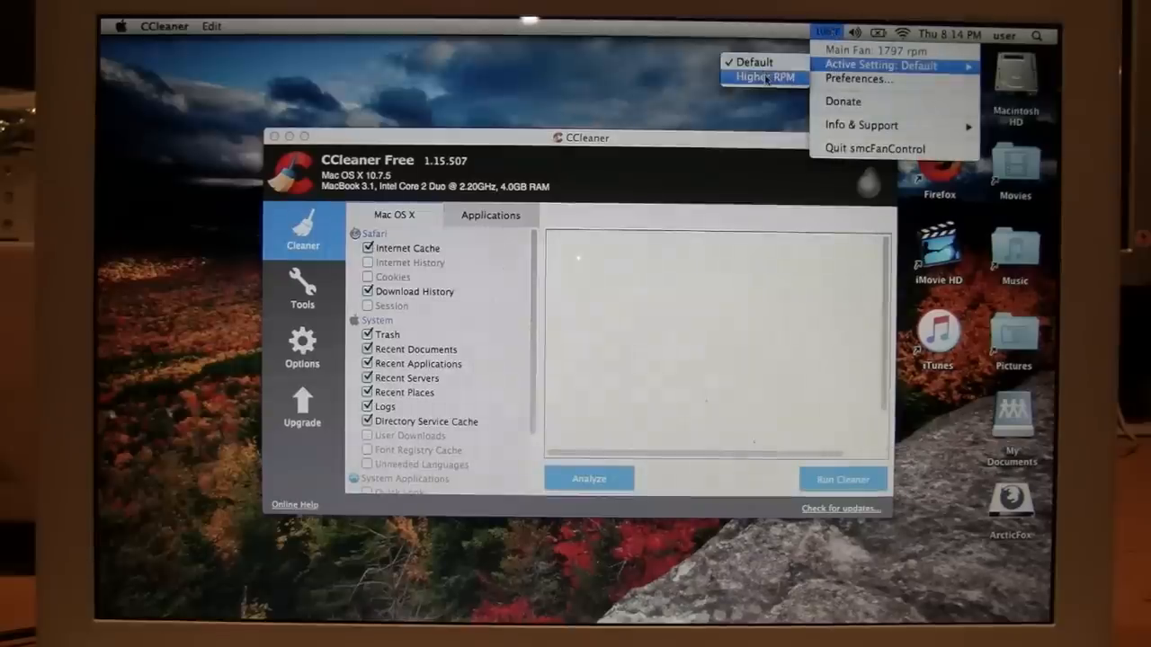
left_click(766, 77)
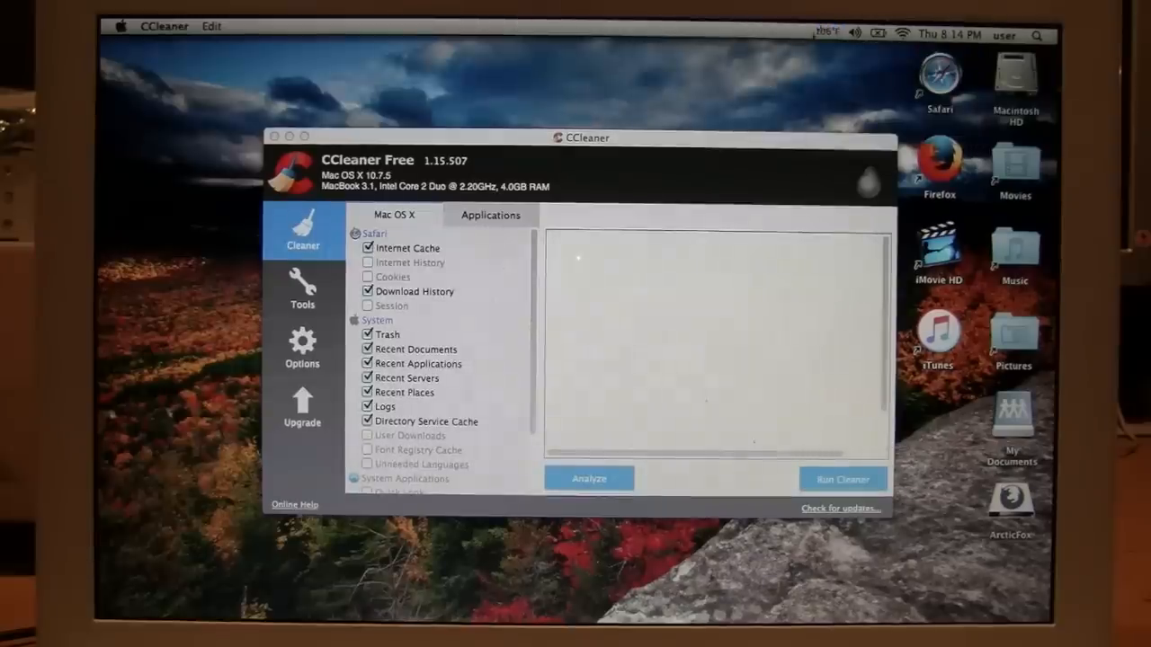
left_click(825, 33)
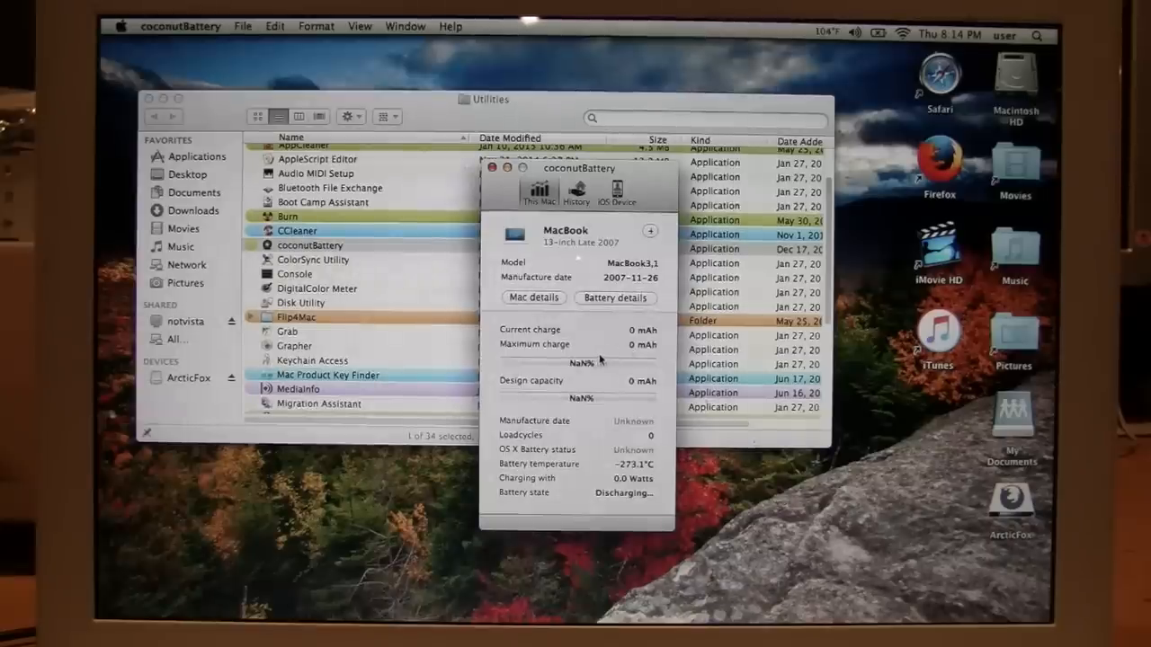
Run coconutBattery's update check, confirming 3.3.4 is current, and dismiss the notice
left_click(180, 26)
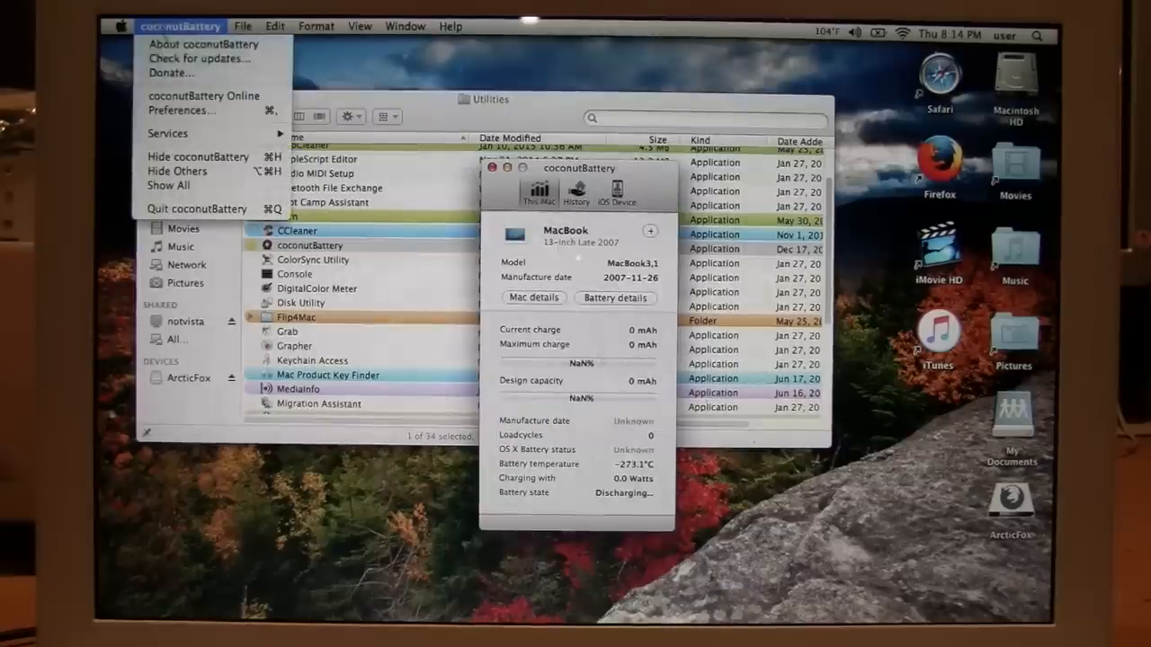
left_click(198, 59)
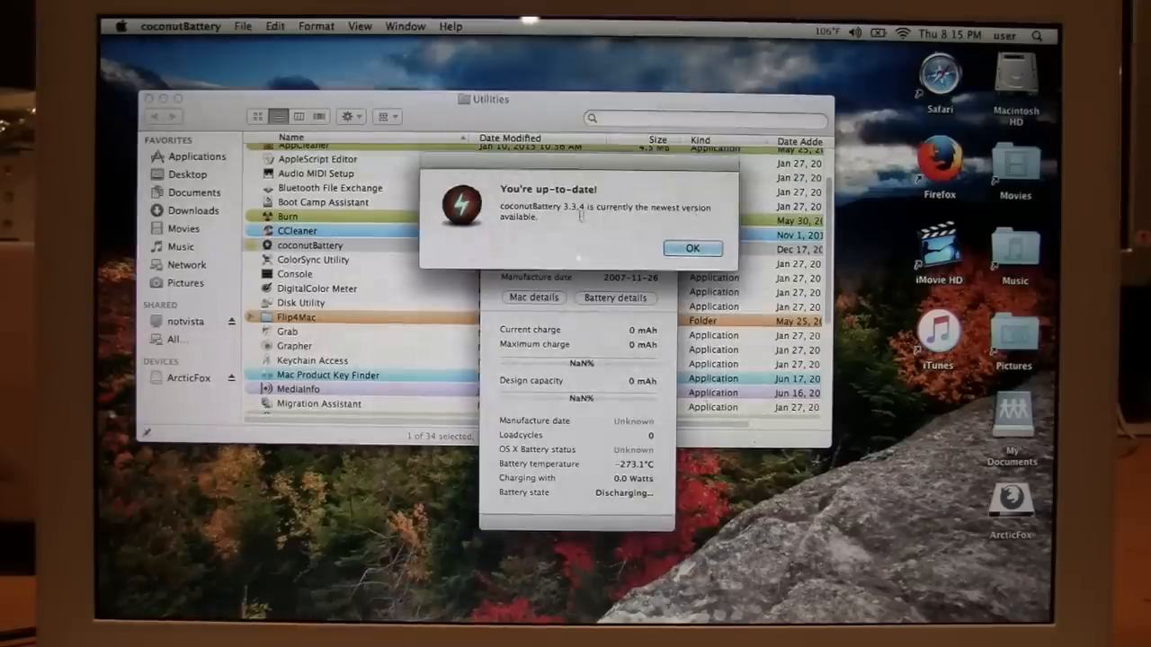
left_click(692, 248)
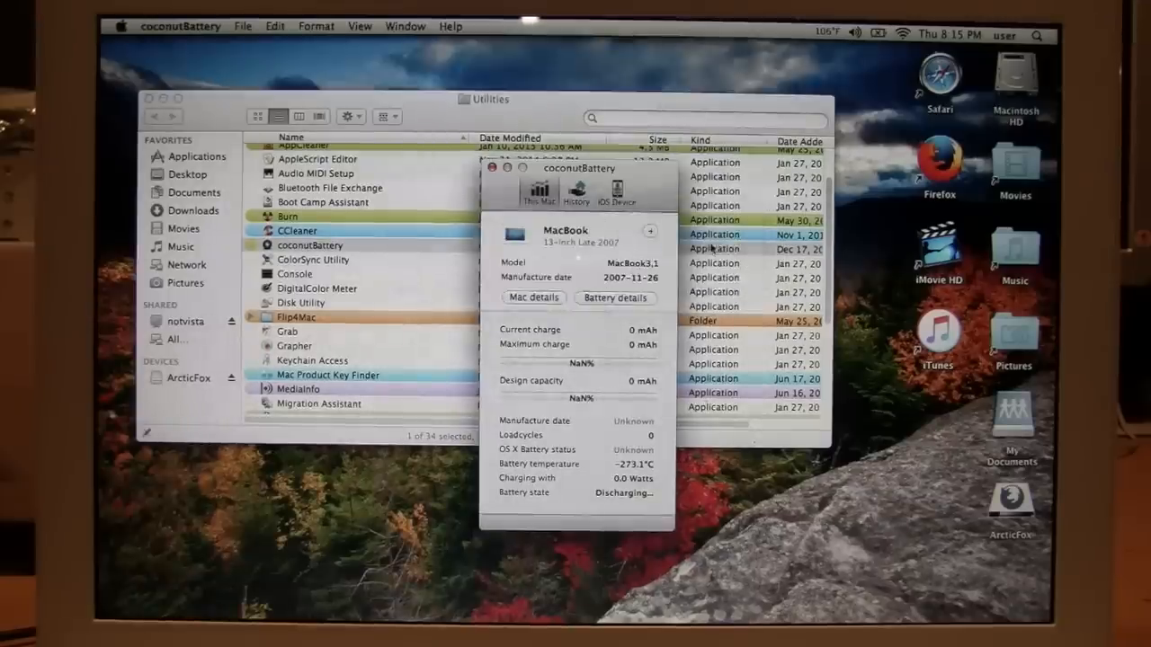
left_click(180, 26)
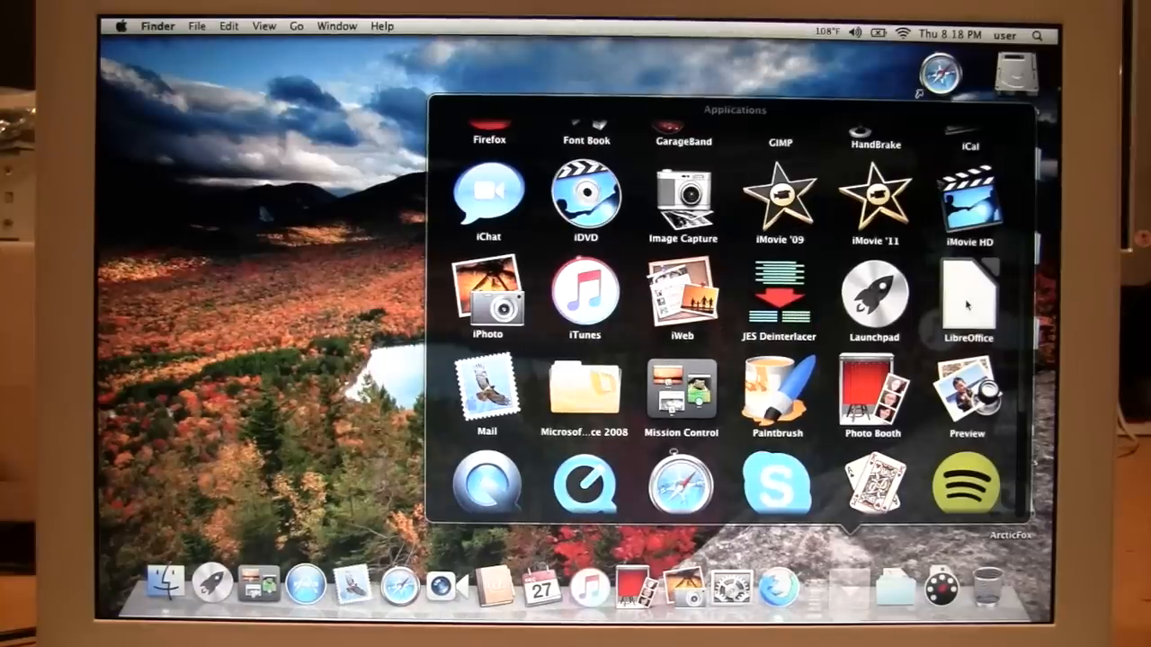
scroll(934, 355, "down", 3)
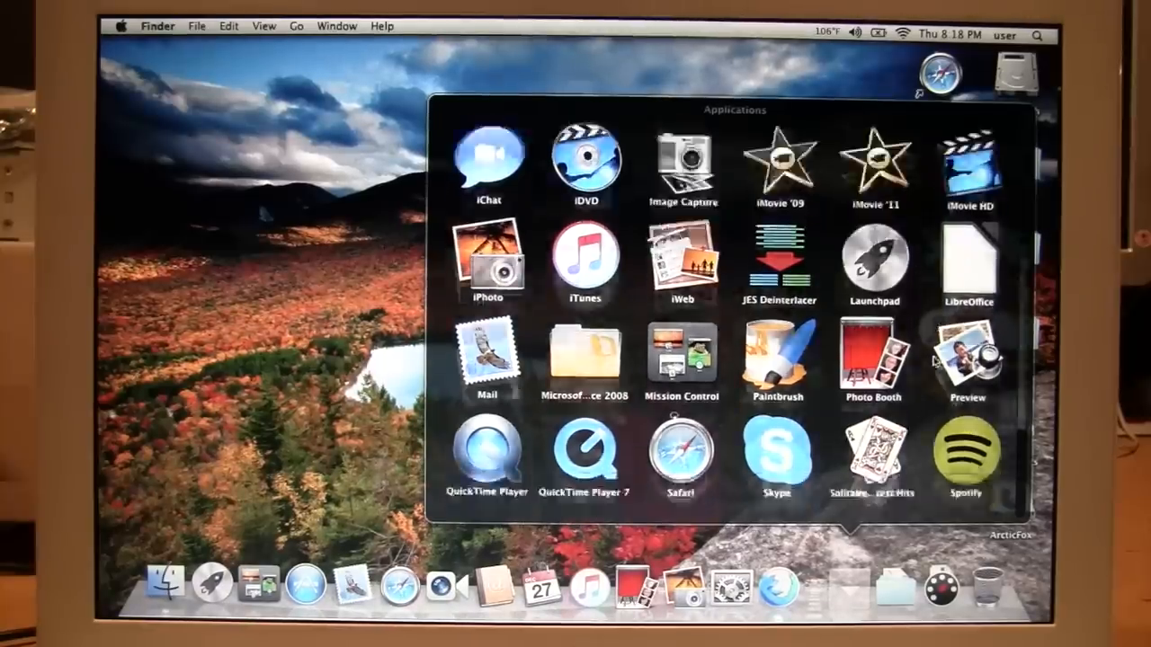
scroll(934, 355, "down", 3)
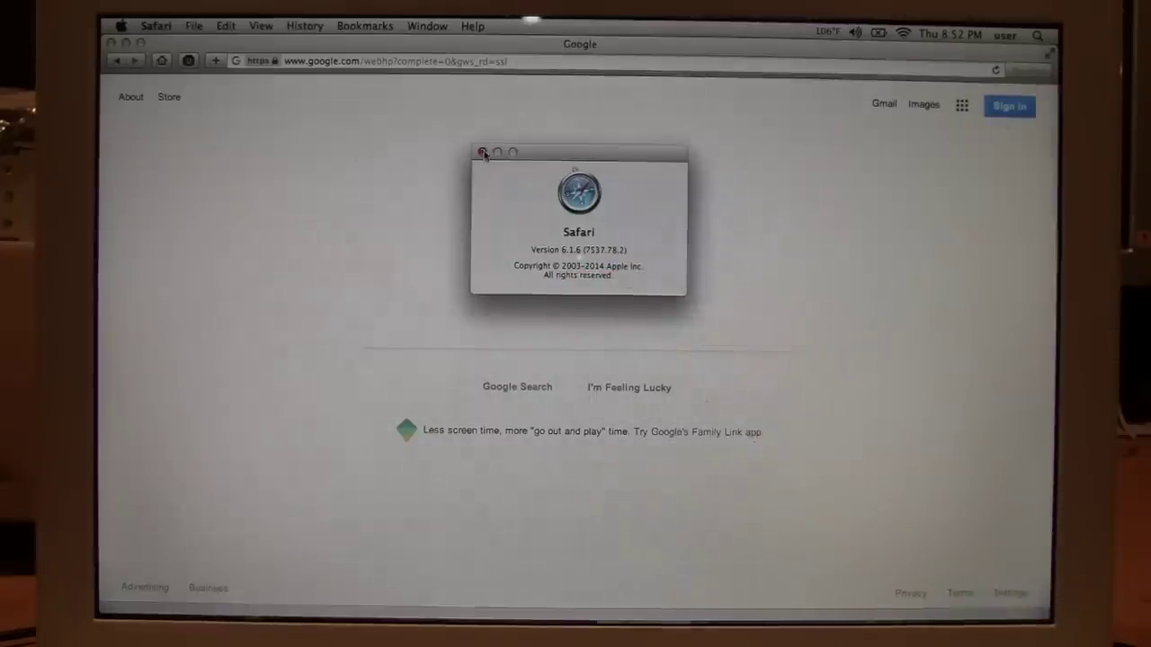
Try loading discogs.com in Safari, then quit Safari and switch to Firefox
left_click(484, 153)
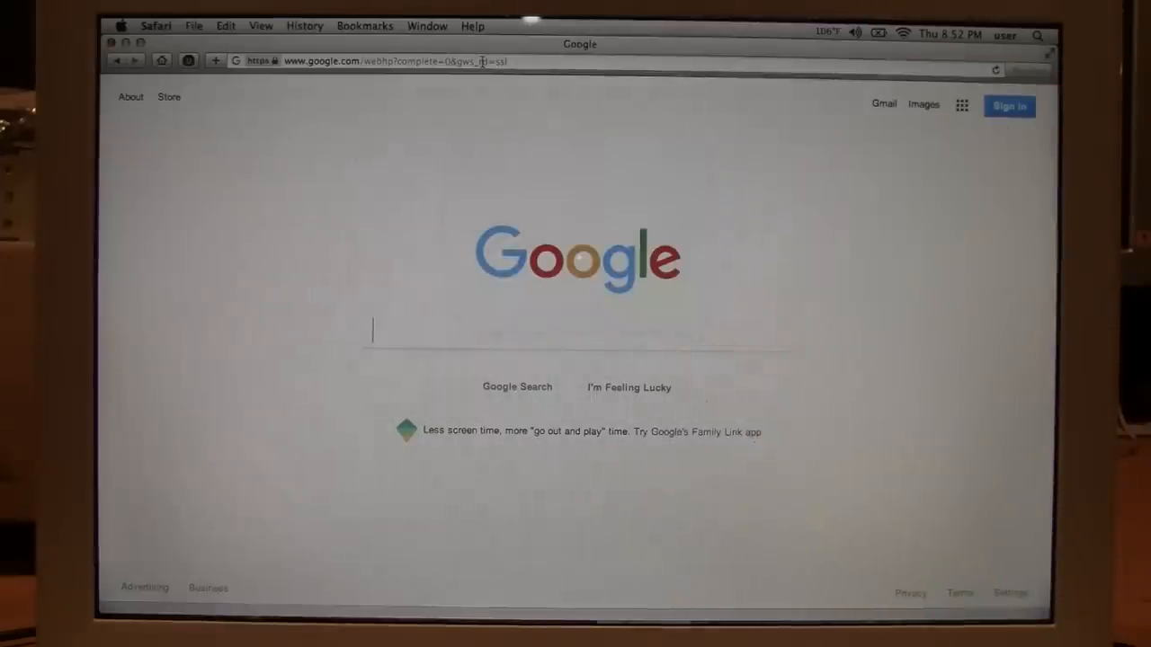
left_click(396, 61)
type("www.y")
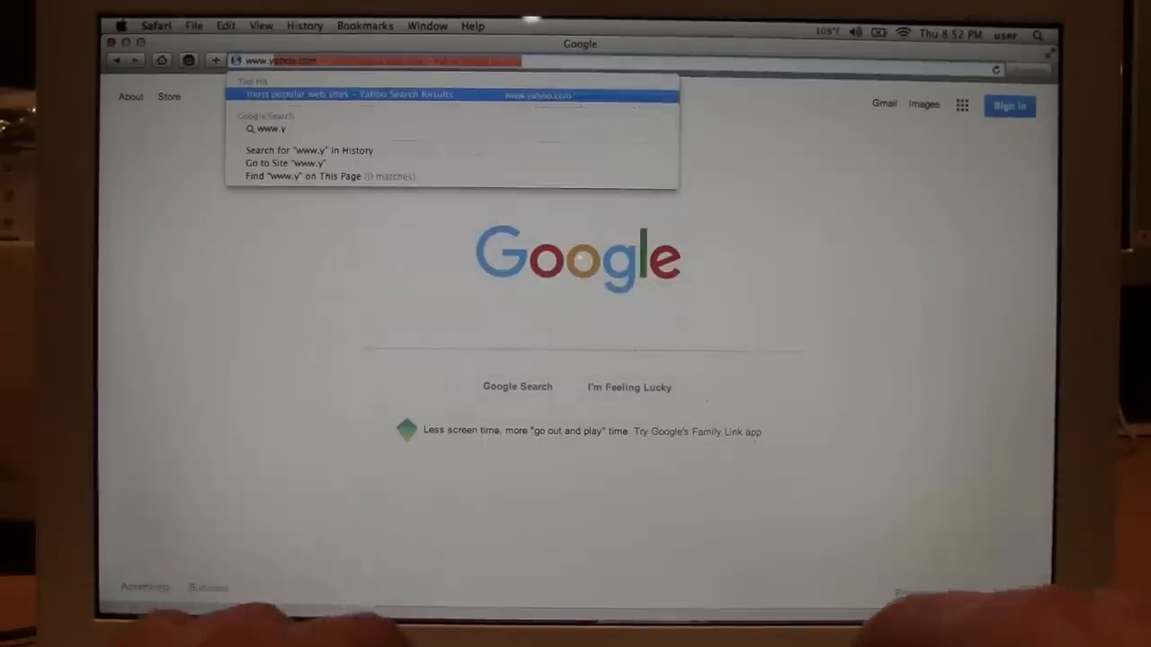
type("outube.com/supported_browsers?next_url=%2F")
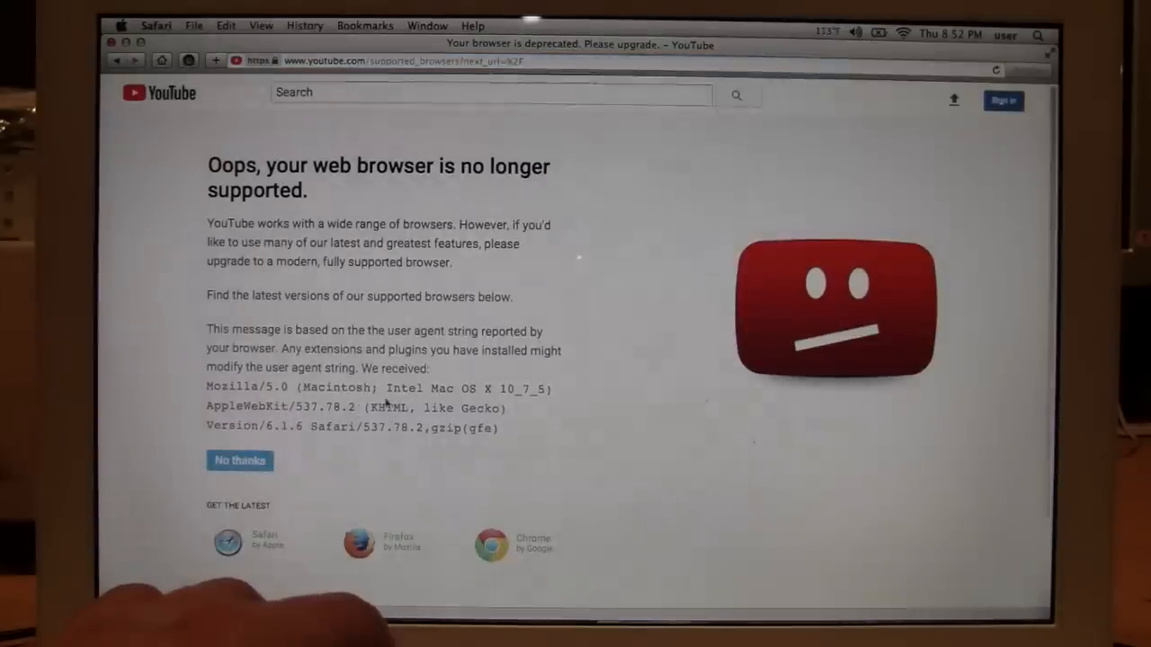
key("super+l")
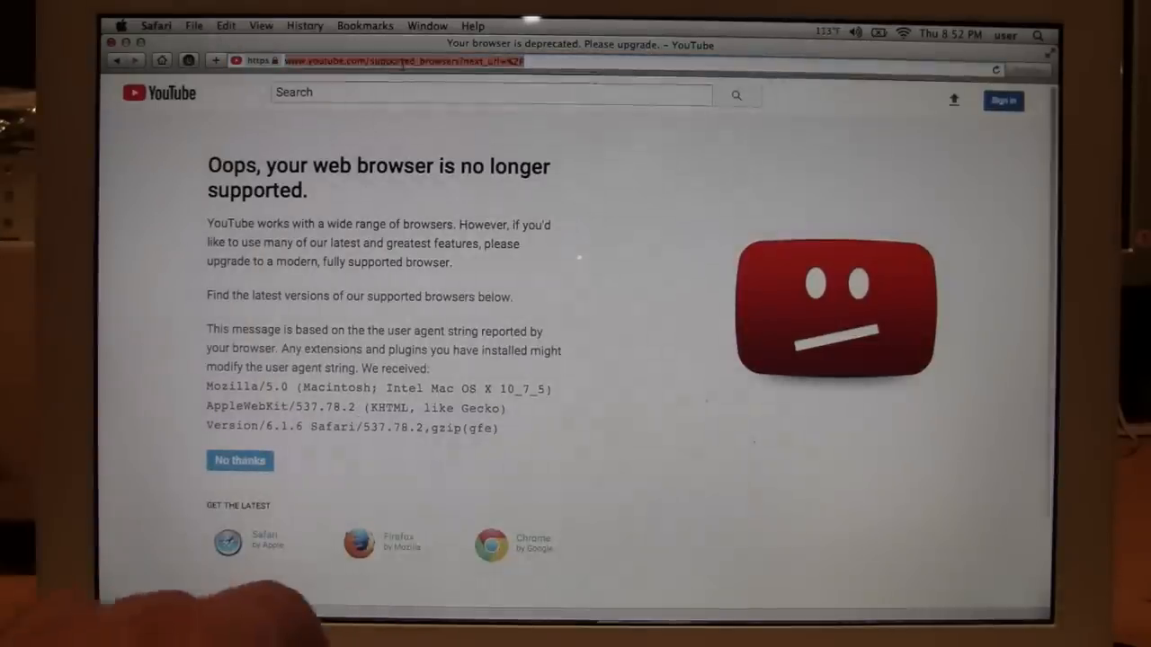
type("www.discog")
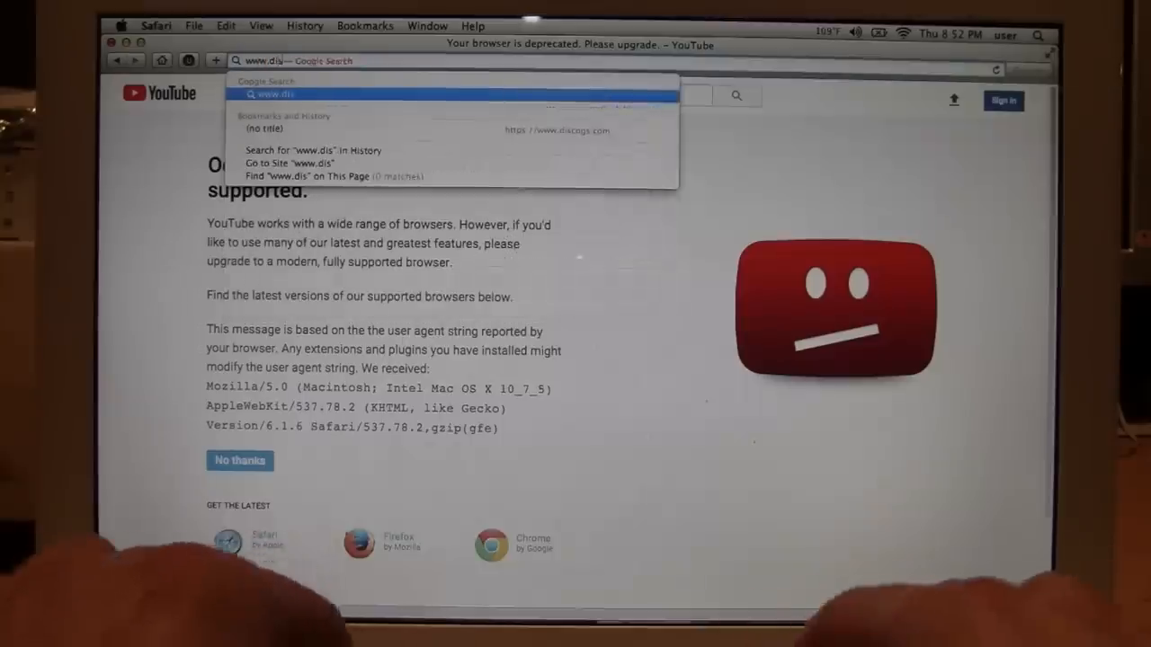
type("s.com")
key("Return")
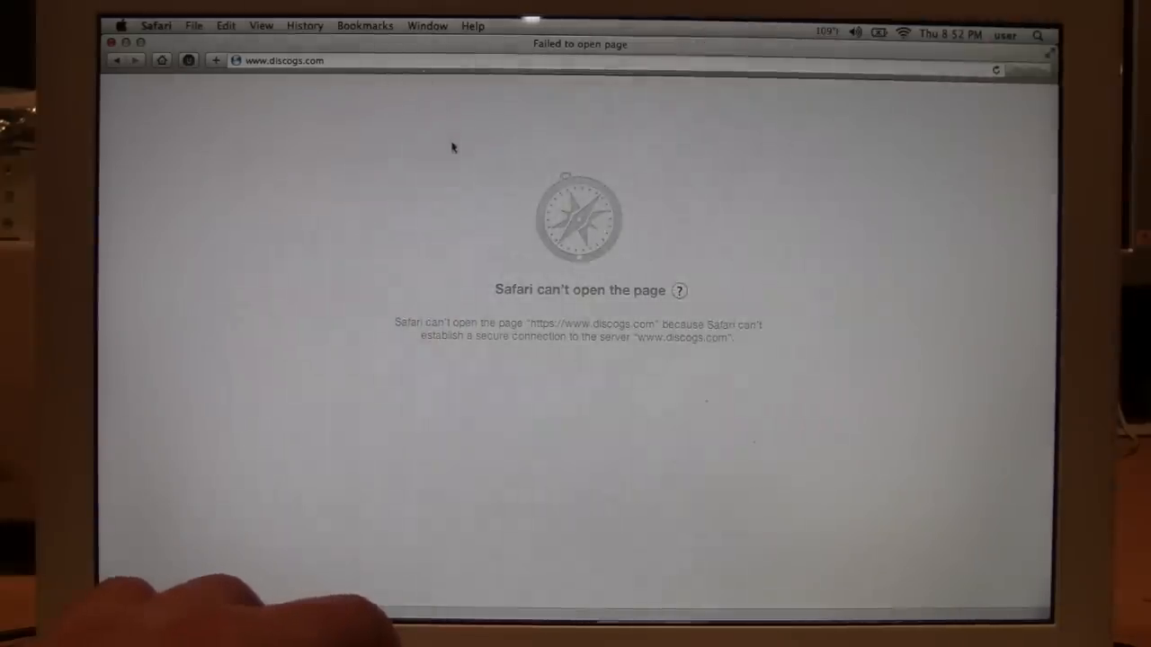
key("super+q")
key("super+Tab")
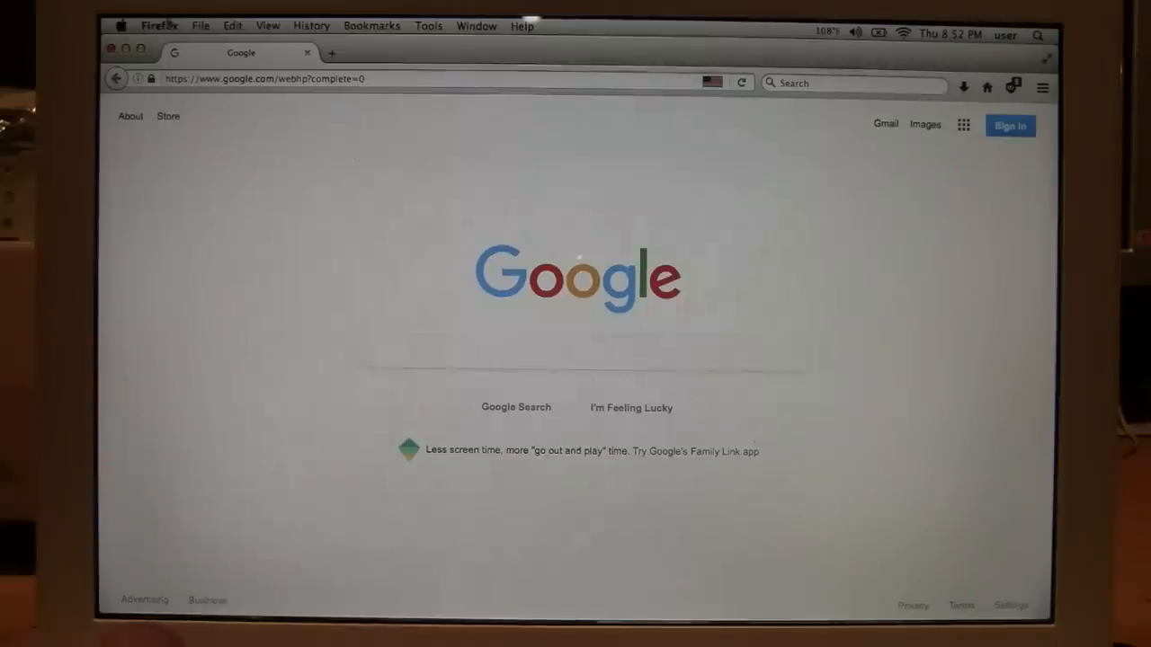
left_click(160, 25)
left_click(171, 42)
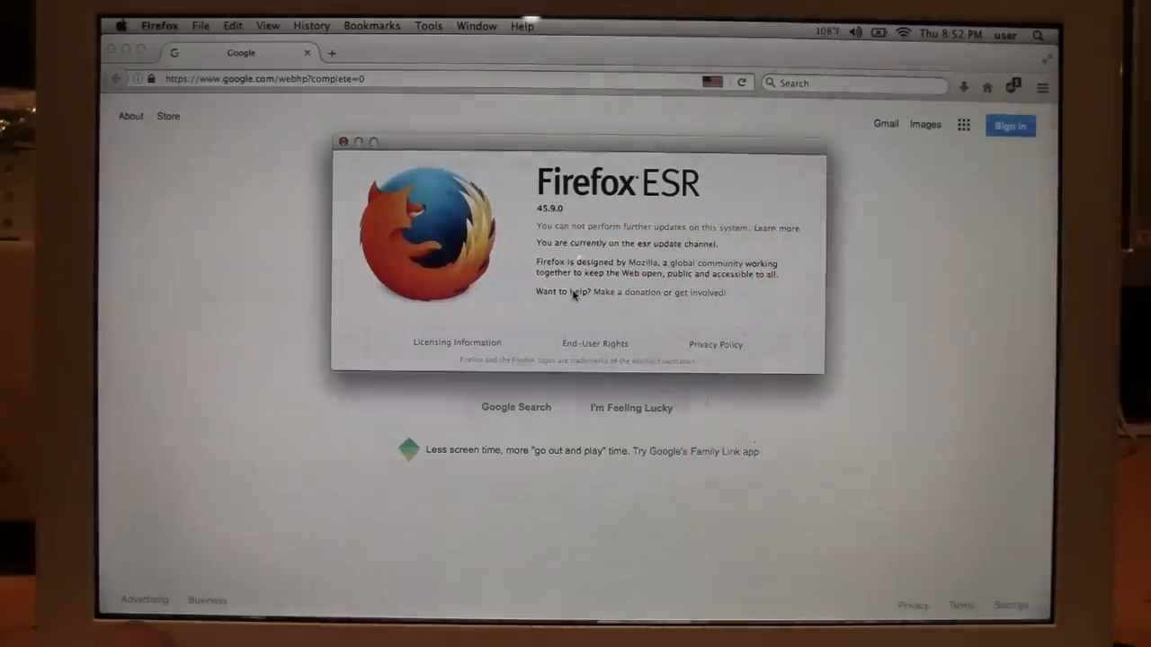
left_click(343, 142)
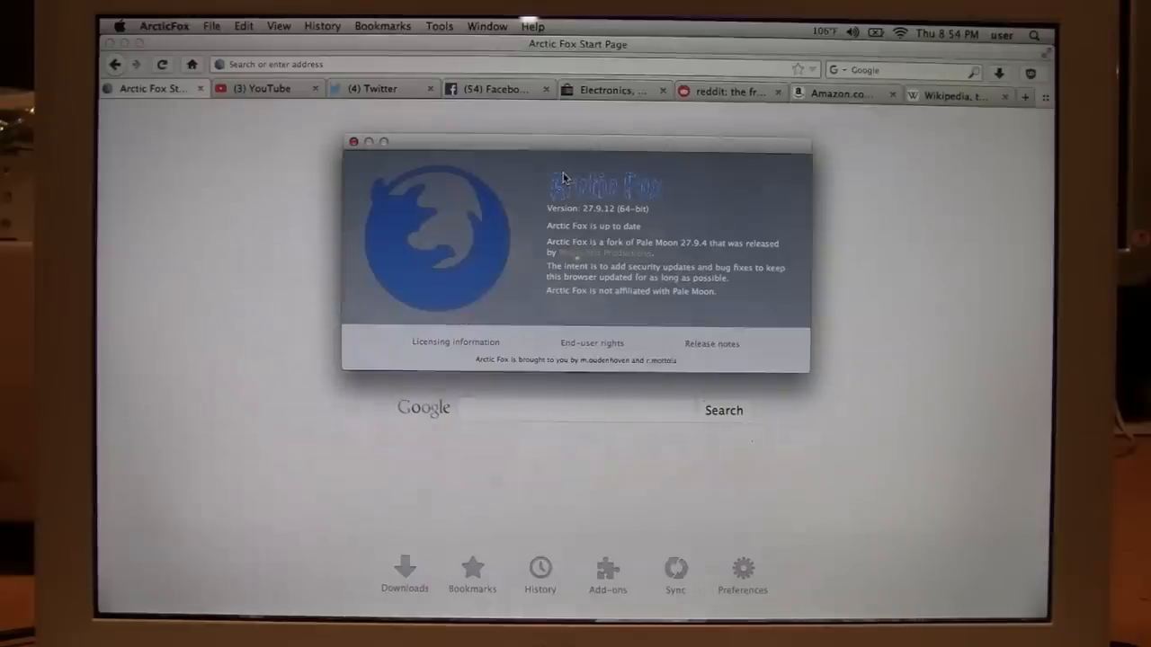
Close the About Arctic Fox window to return to the start page
left_click(352, 142)
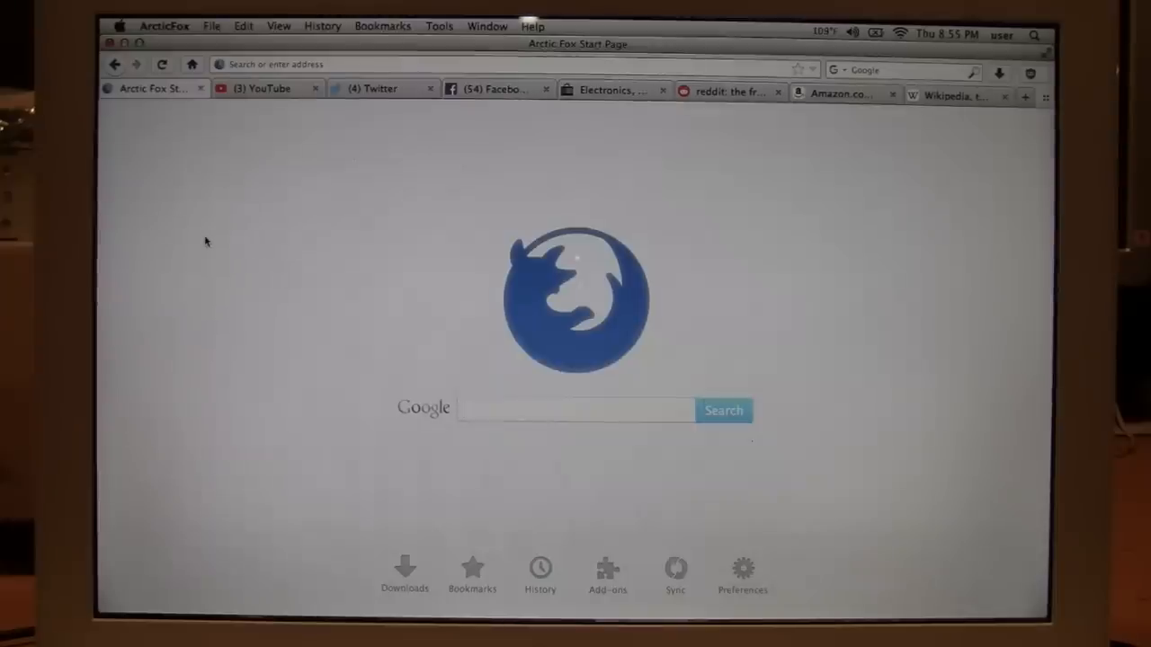
Visit the YouTube, Twitter, Facebook Marketplace, eBay and reddit tabs in turn
left_click(250, 88)
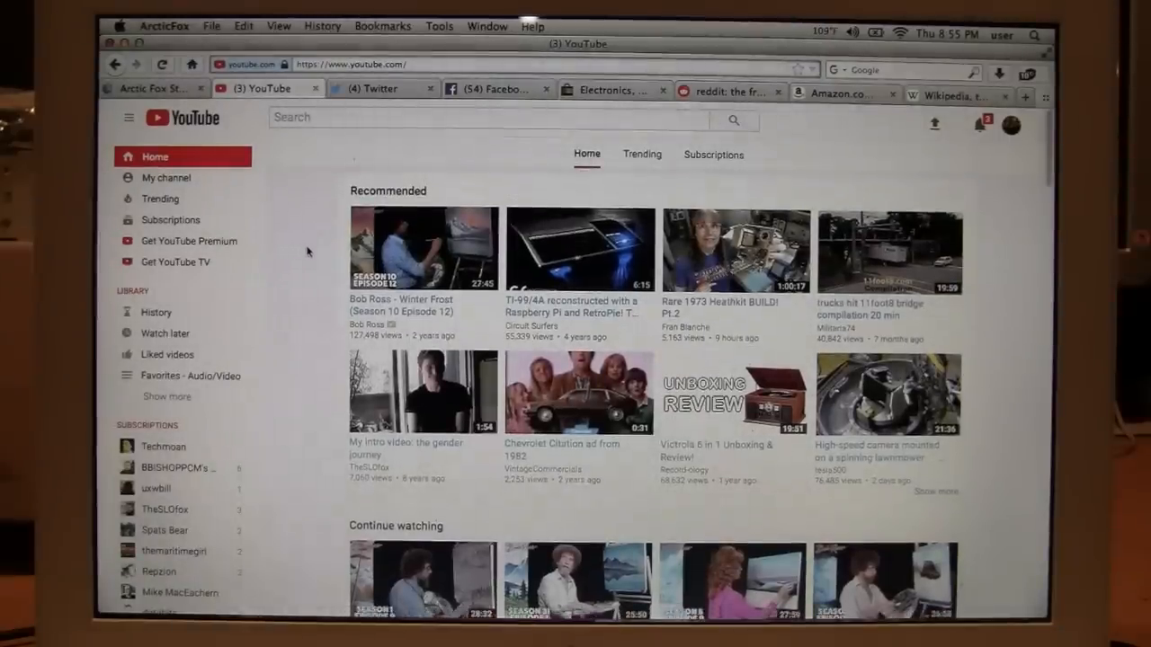
scroll(307, 250, "down", 4)
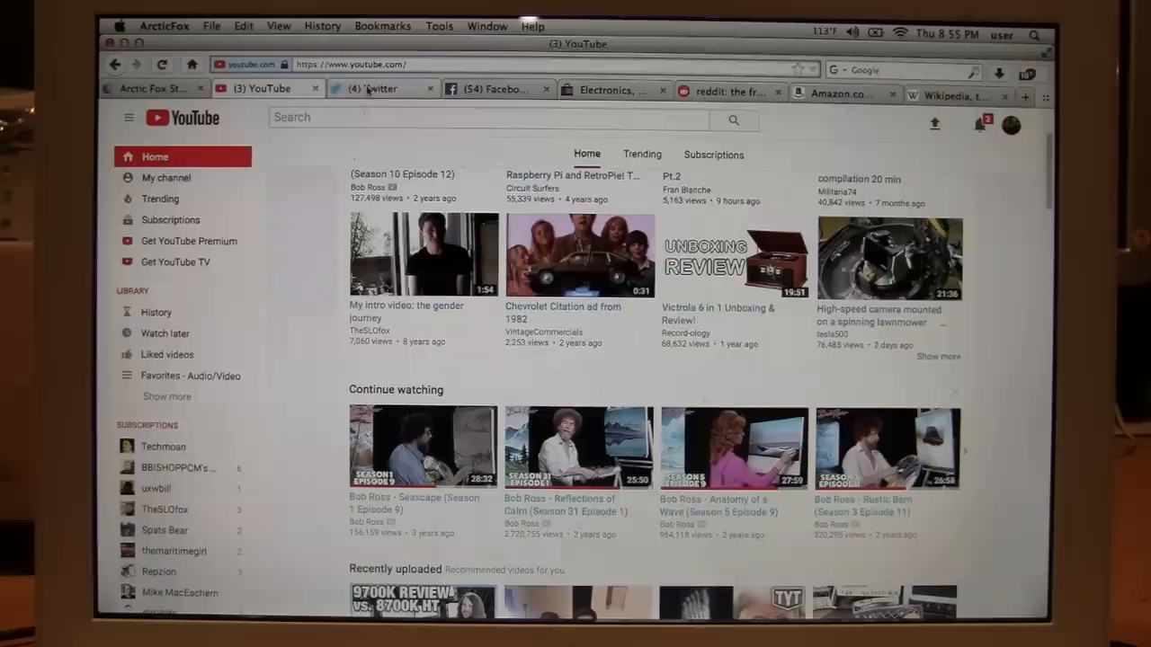
left_click(378, 90)
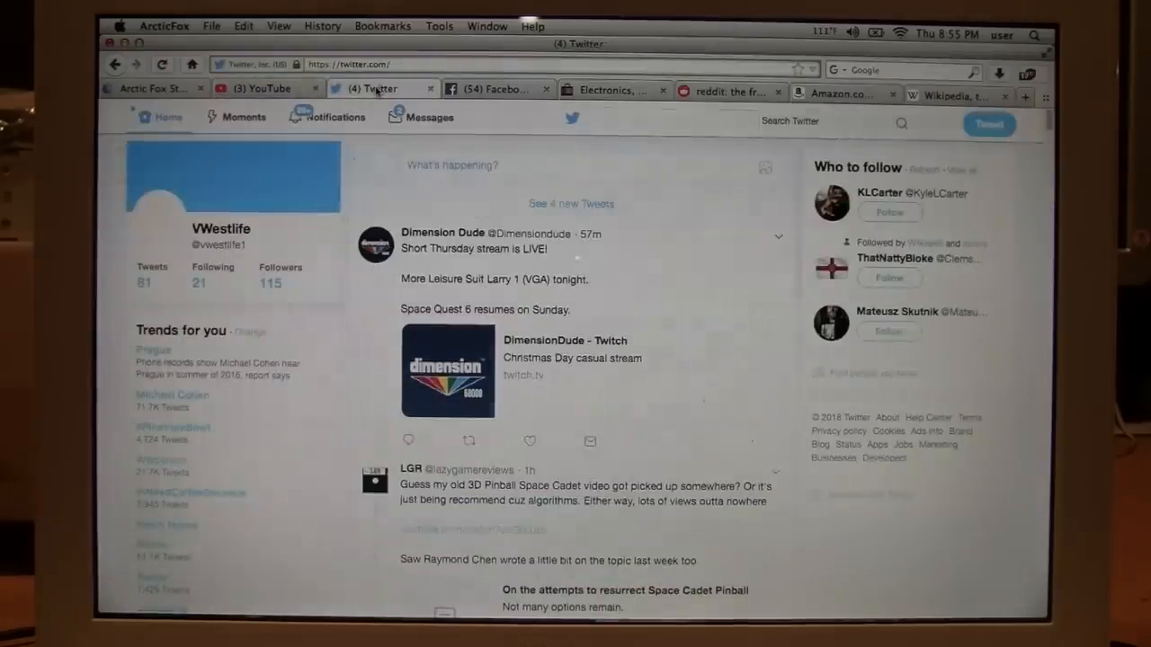
left_click(496, 90)
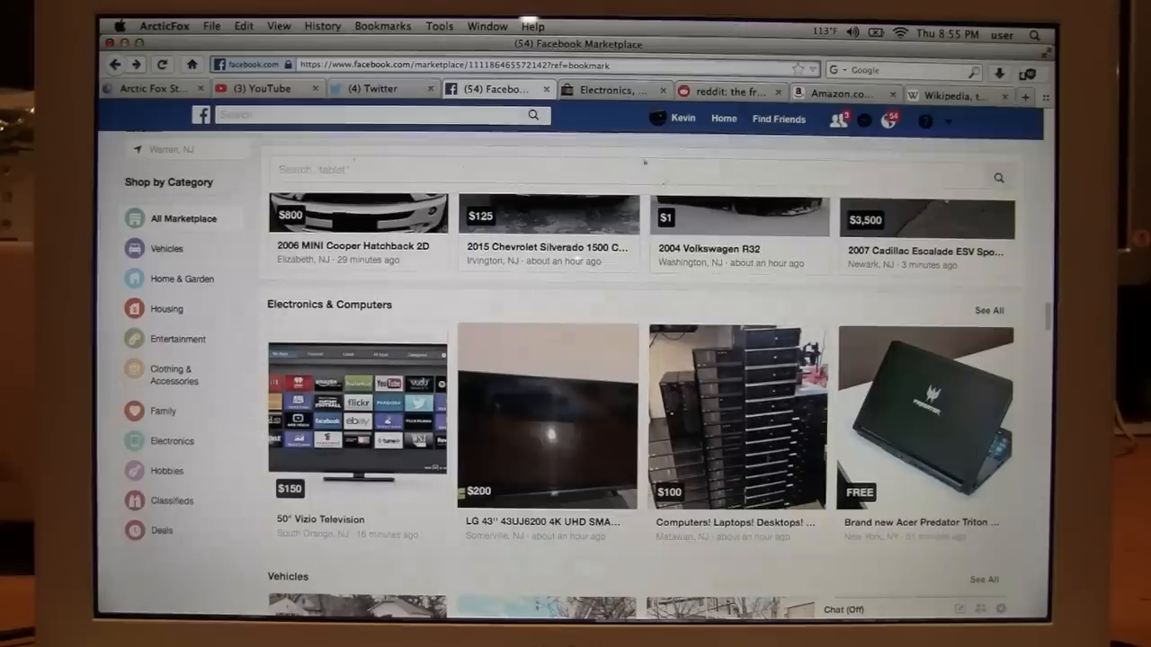
left_click(628, 92)
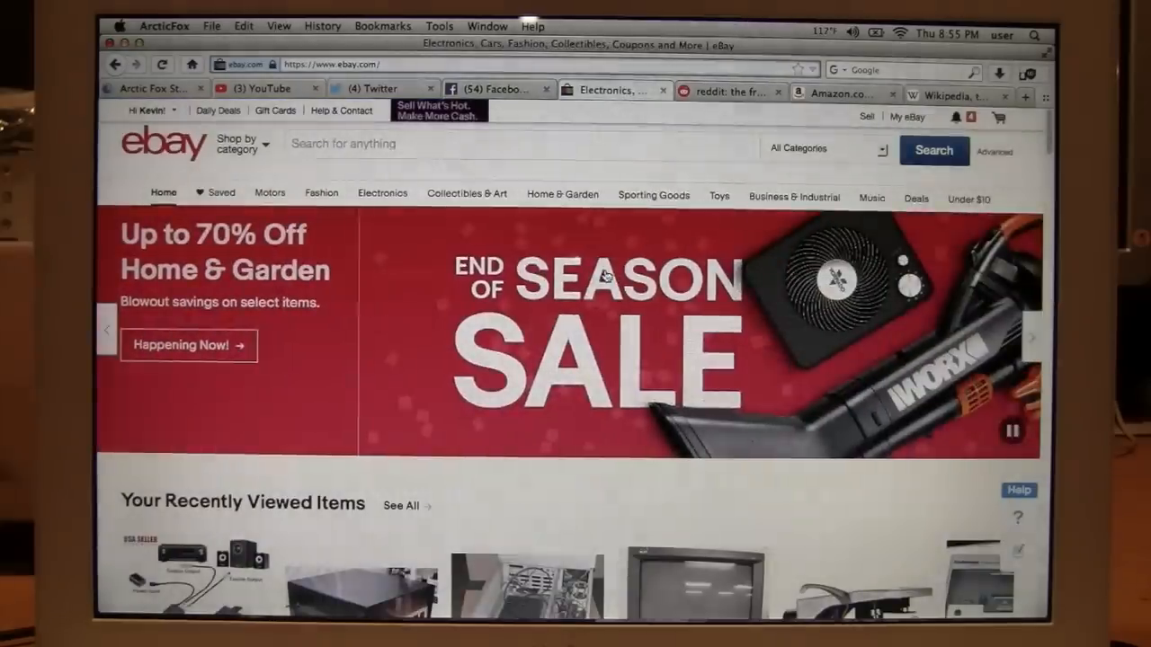
scroll(568, 332, "down", 3)
scroll(560, 330, "down", 2)
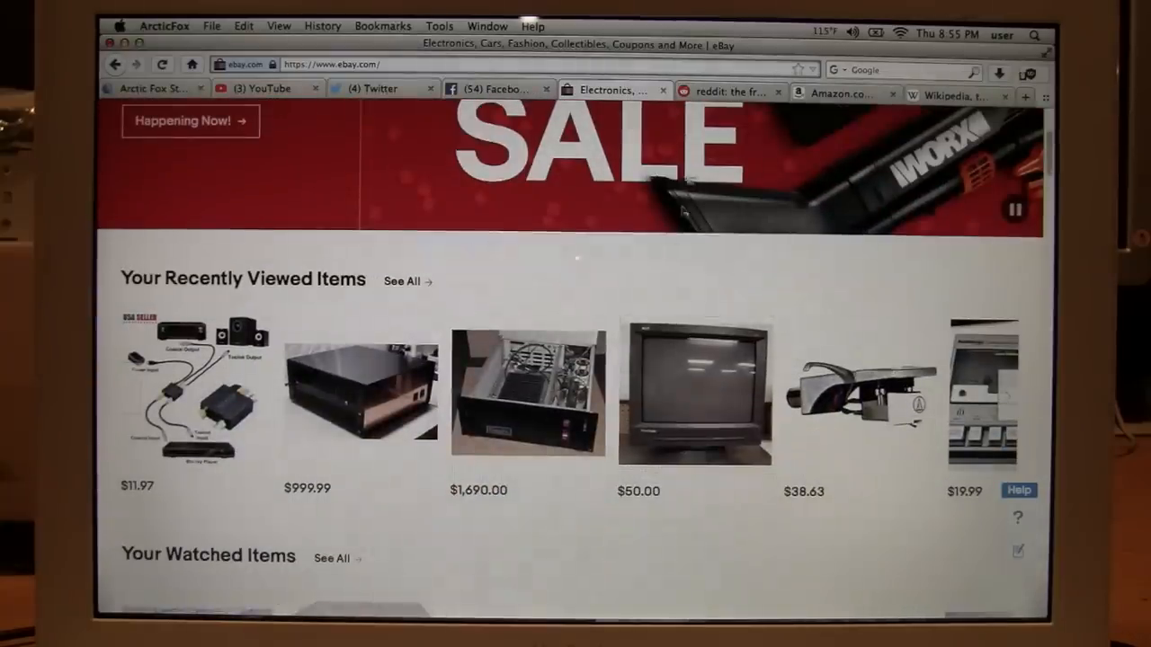
left_click(728, 92)
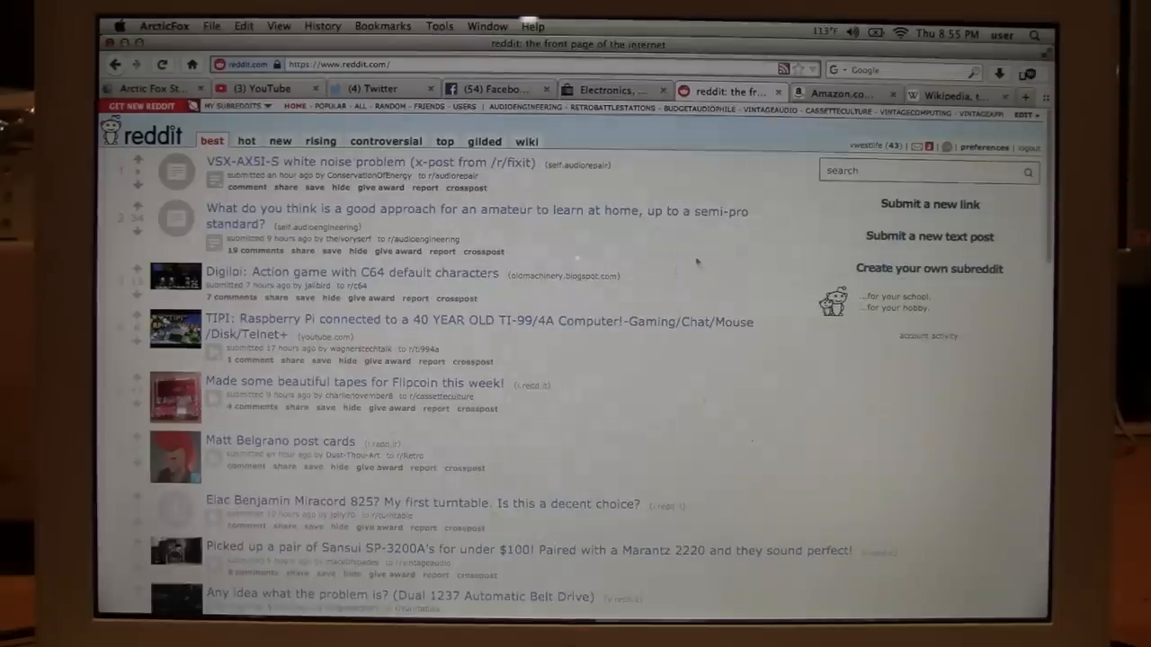
Visit the Amazon and Wikipedia tabs and glance through the ArcticFox menu
left_click(841, 93)
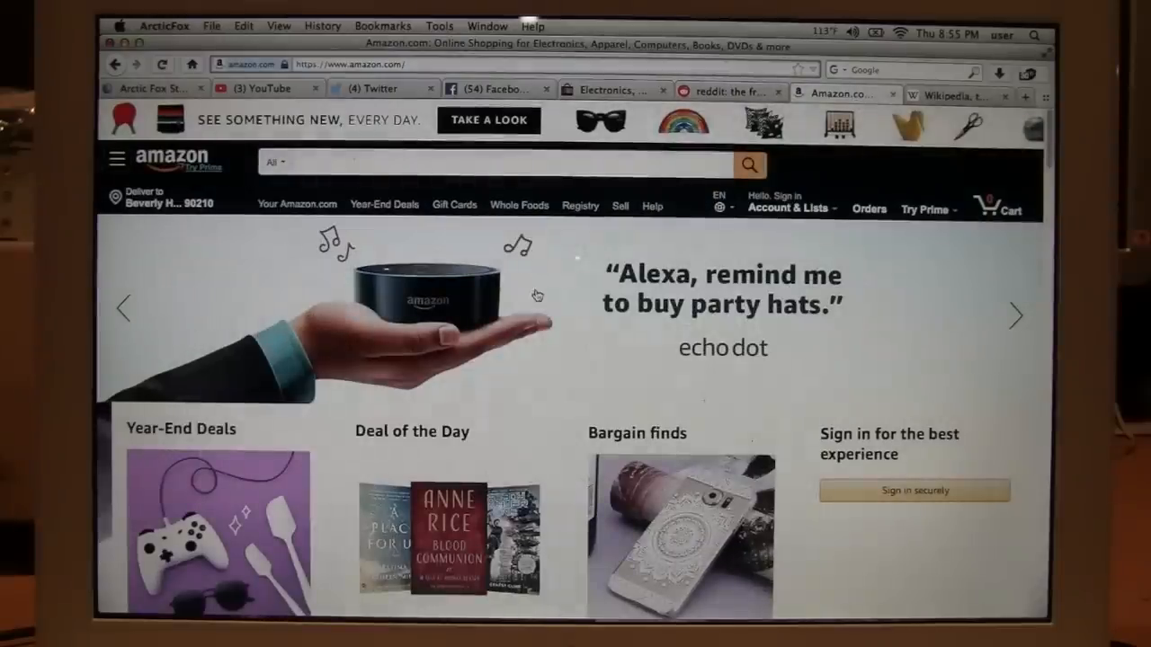
scroll(578, 304, "down", 2)
scroll(577, 304, "up", 2)
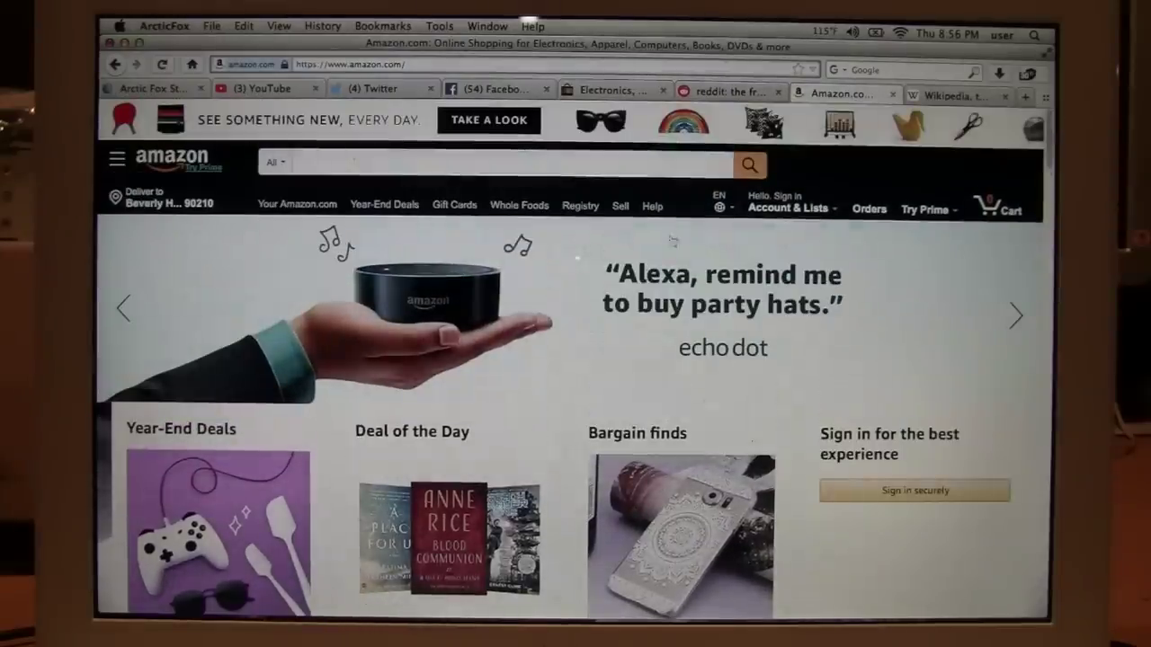
left_click(961, 97)
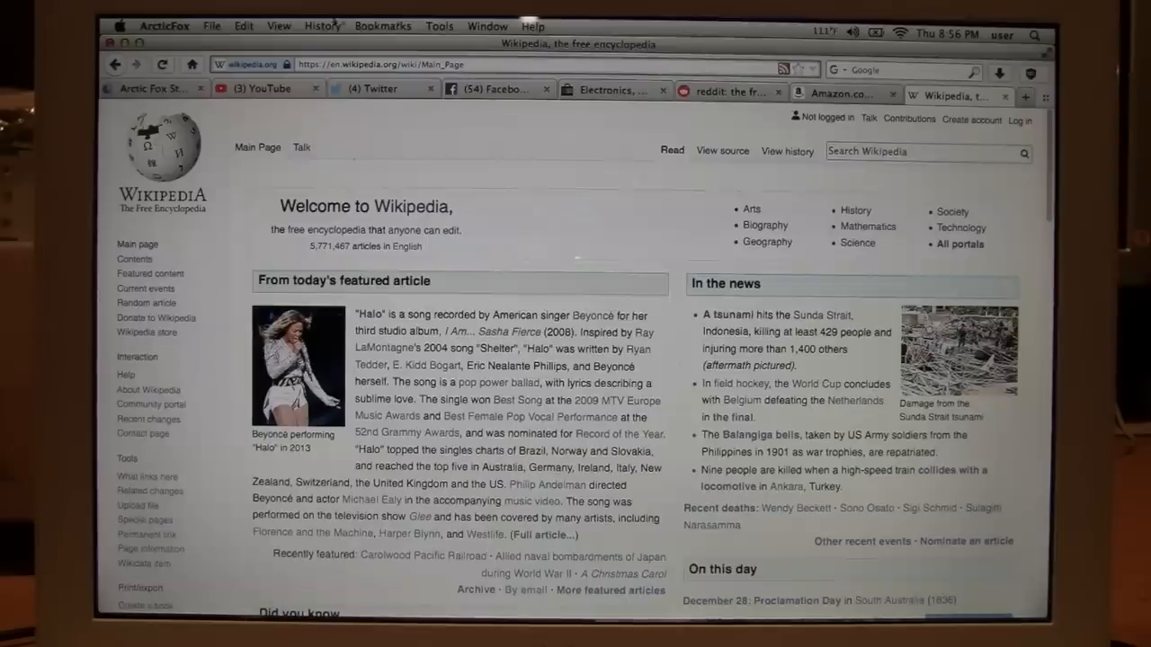
left_click(139, 25)
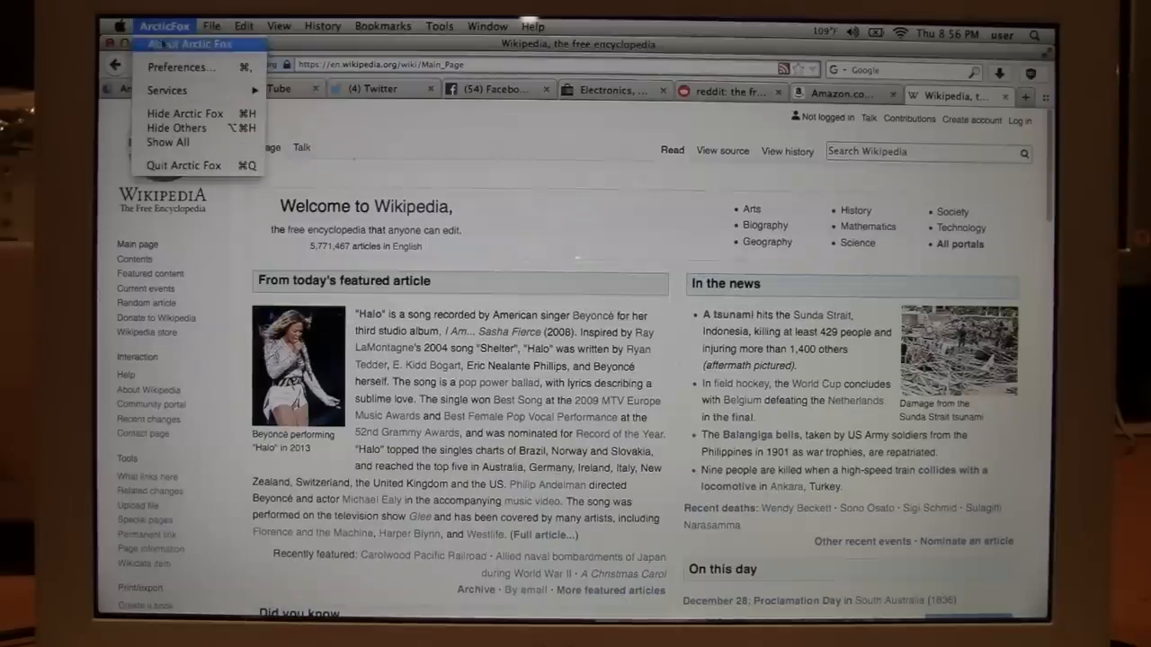
left_click(164, 42)
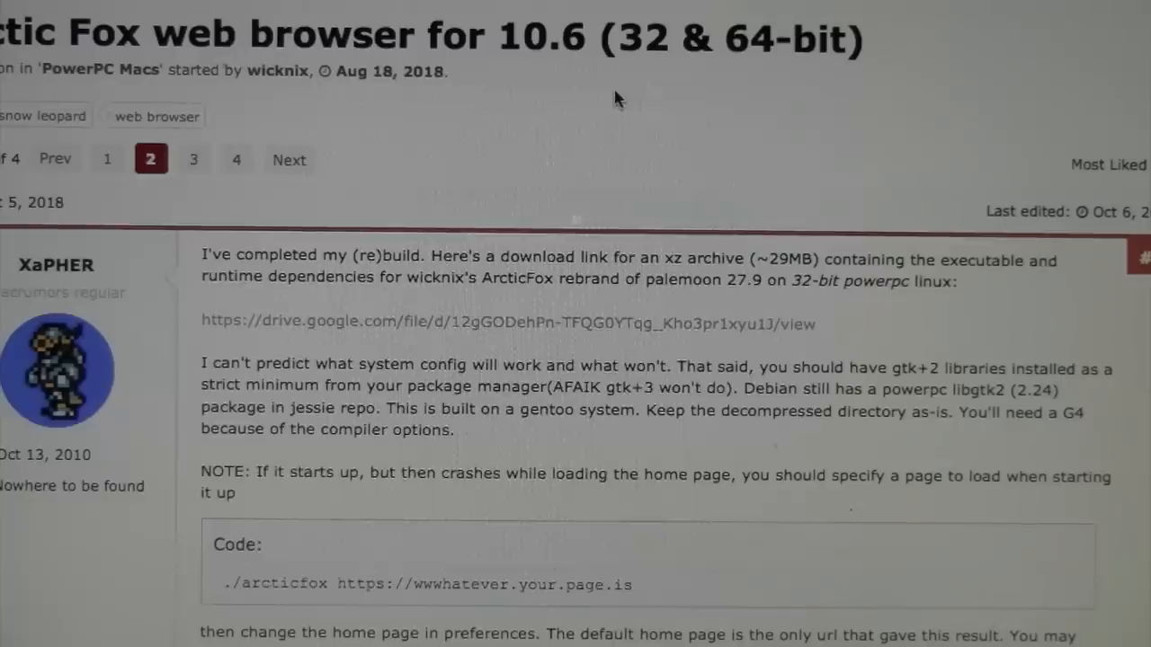
scroll(613, 86, "down", 2)
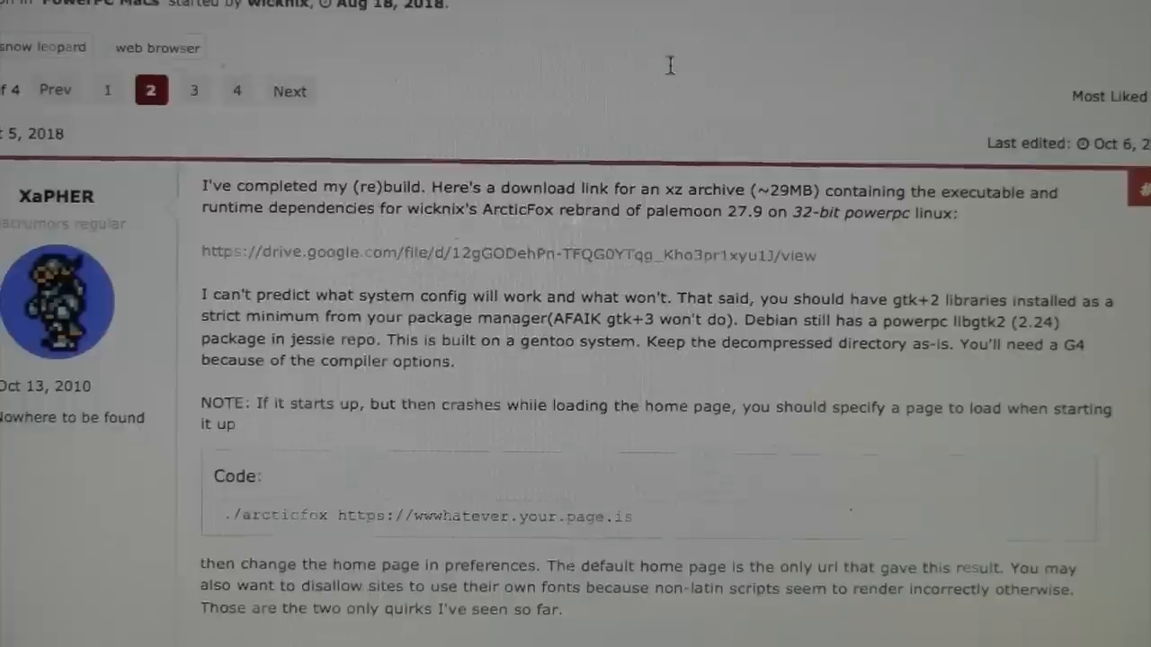
scroll(668, 61, "up", 4)
scroll(668, 60, "up", 3)
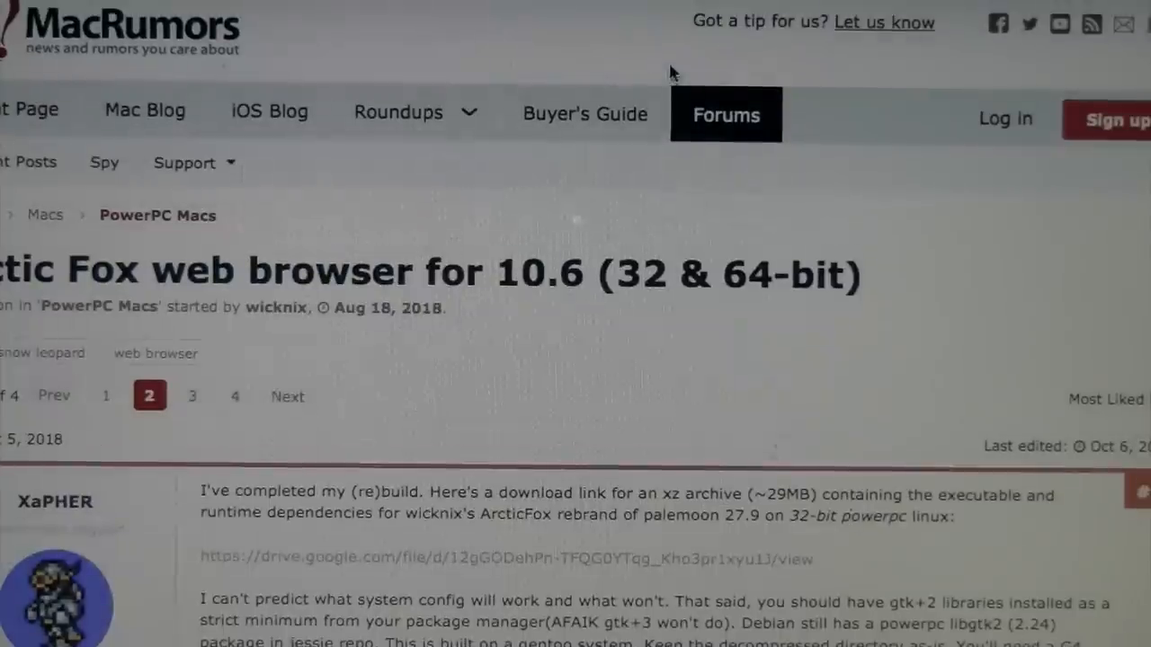
scroll(670, 74, "down", 3)
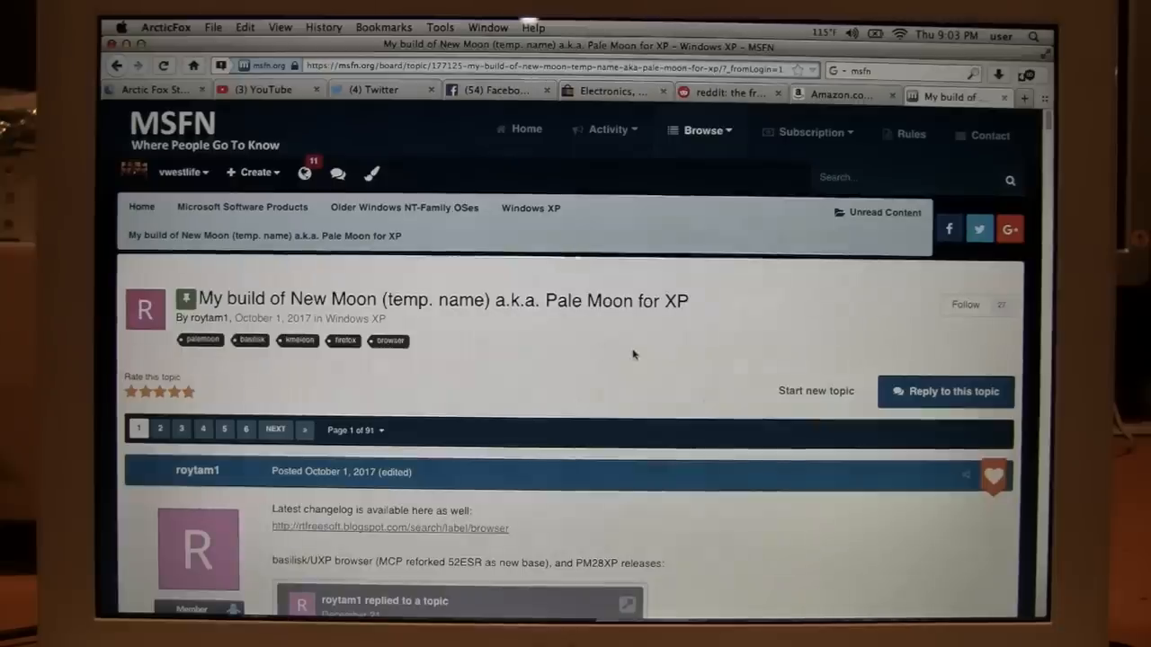
scroll(601, 347, "down", 1)
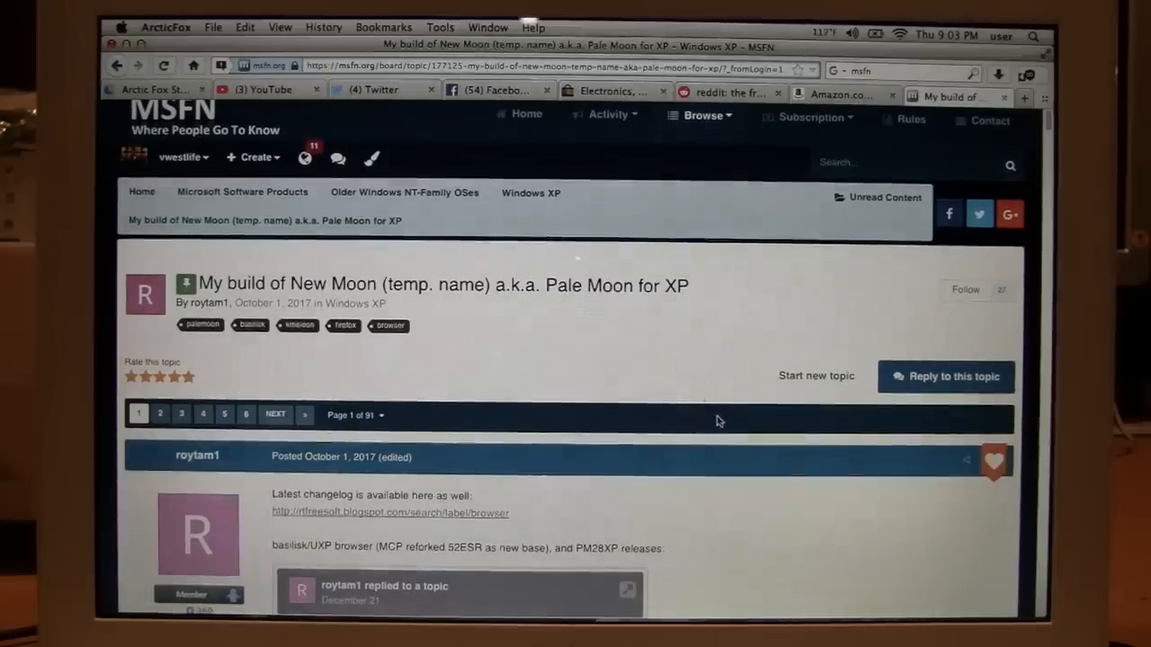
scroll(718, 420, "down", 2)
scroll(719, 420, "down", 1)
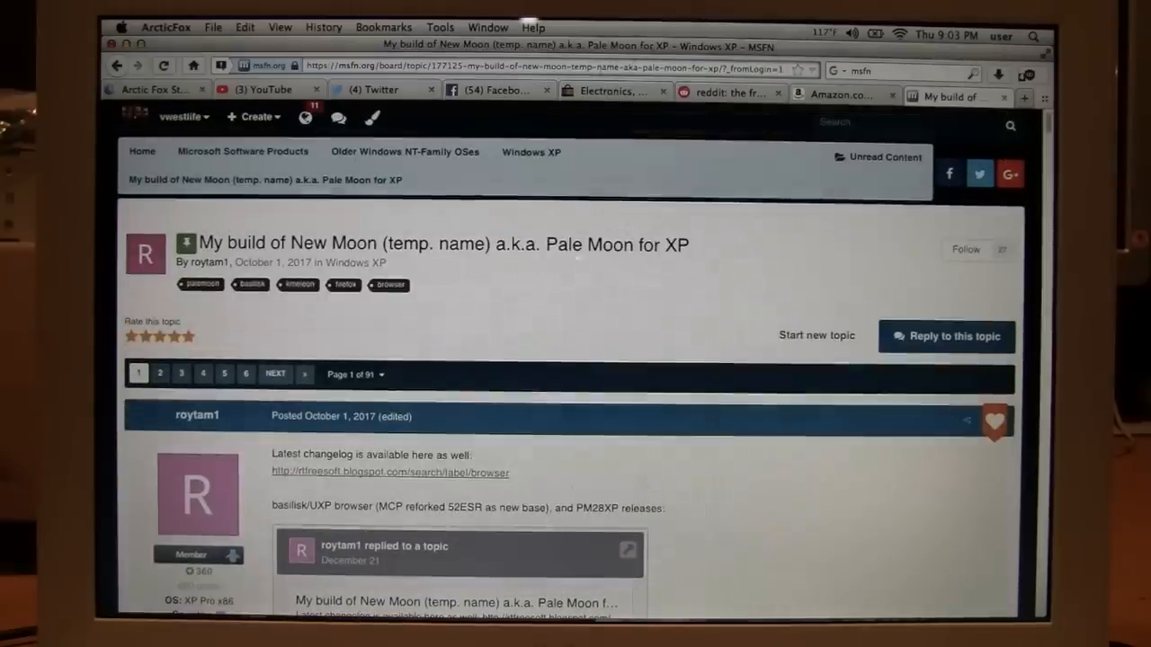
Visit the Facebook Marketplace and eBay tabs, then return to the MSFN forum topic
left_click(497, 92)
left_click(612, 93)
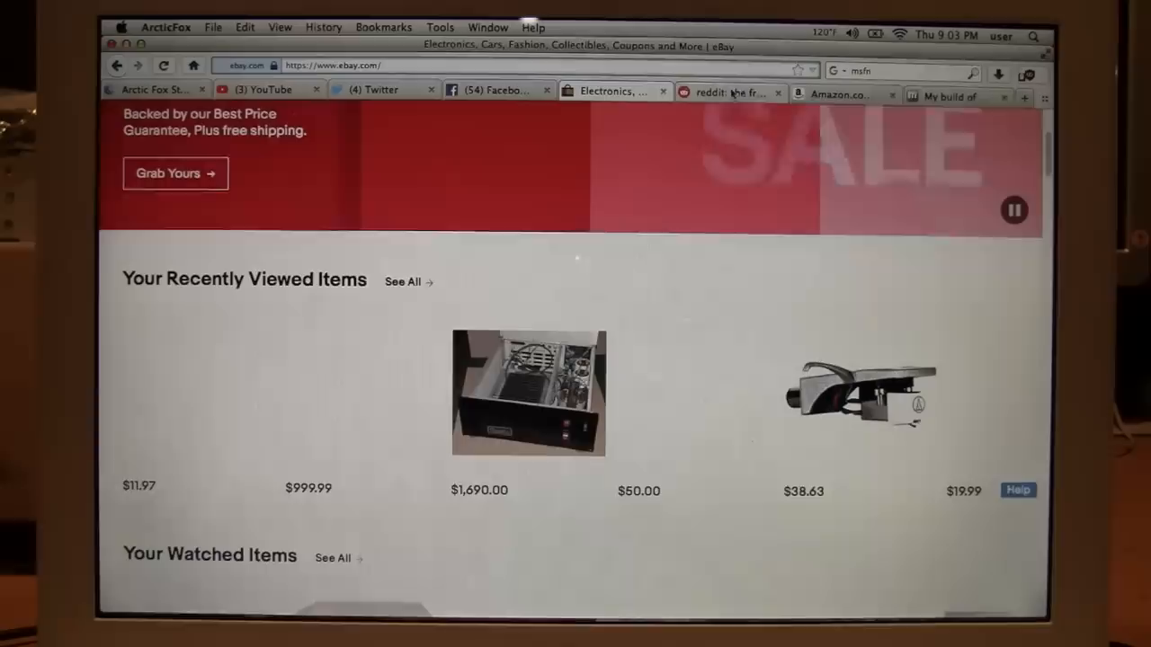
left_click(952, 96)
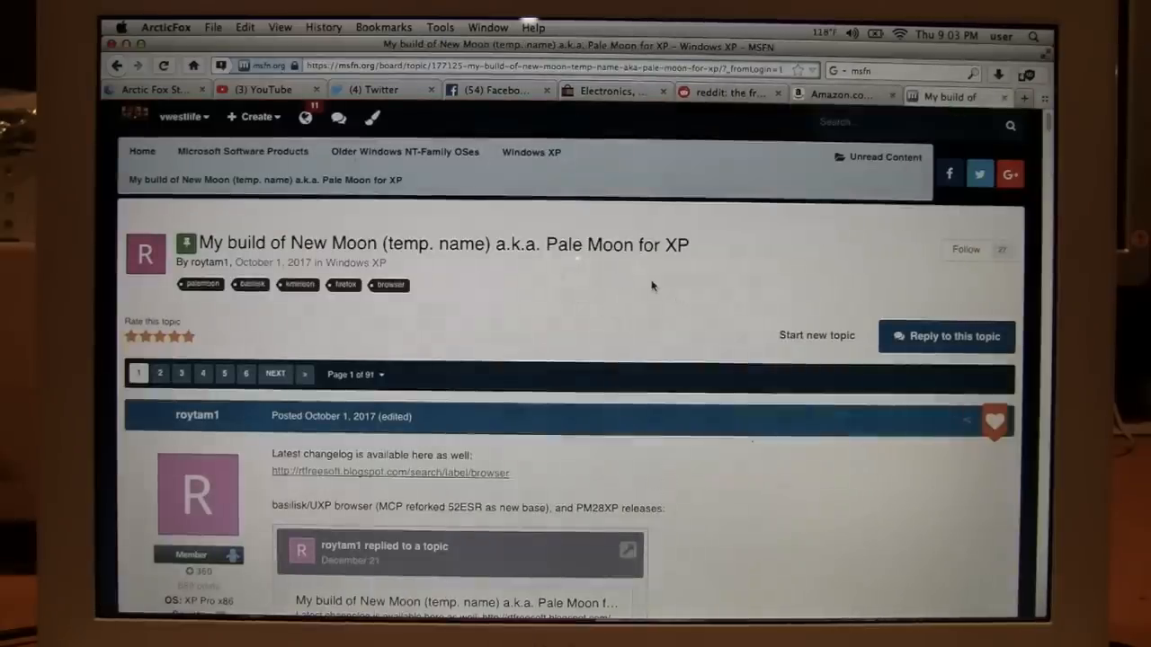
scroll(690, 370, "down", 1)
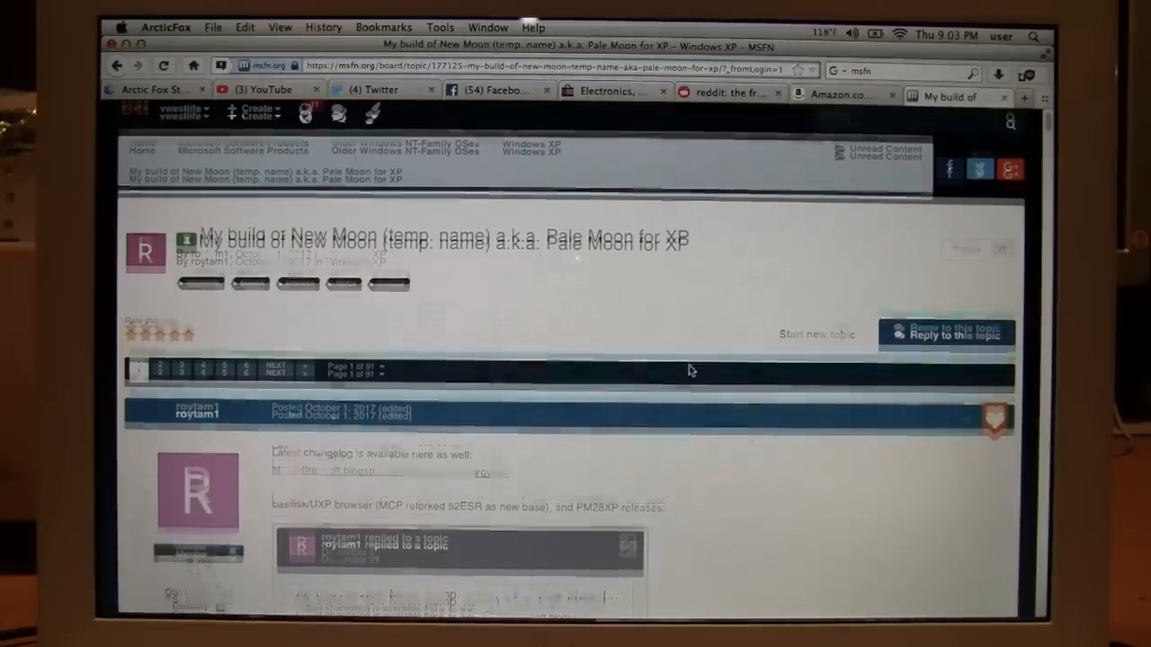
scroll(691, 370, "down", 2)
scroll(696, 377, "down", 2)
scroll(704, 386, "down", 1)
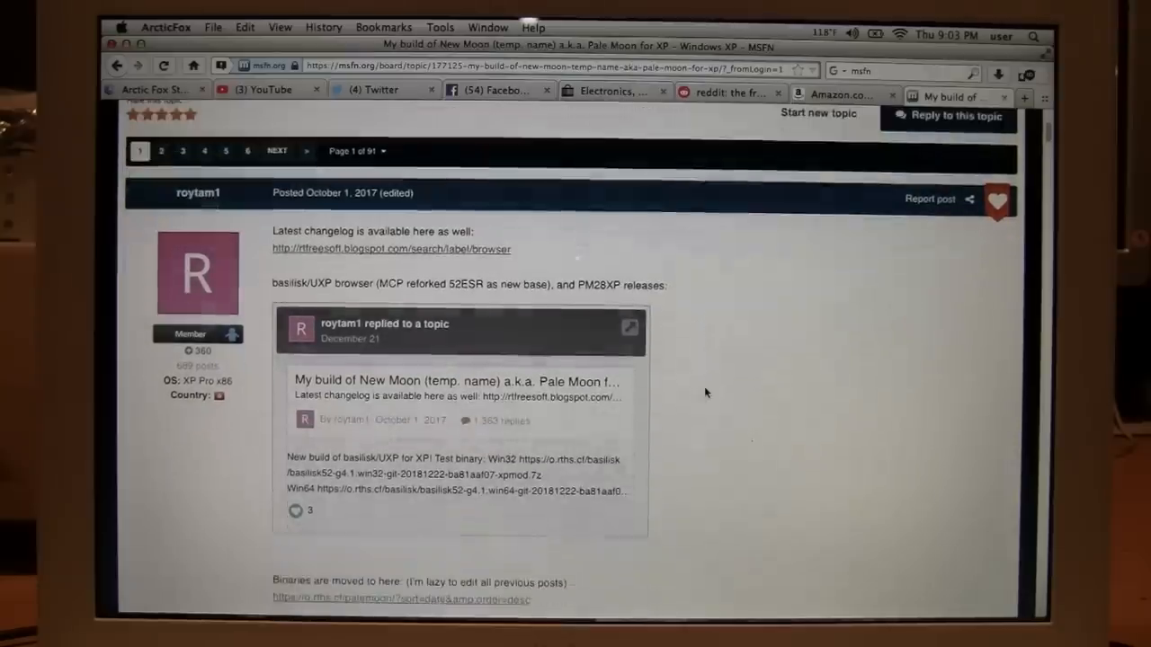
scroll(704, 386, "up", 3)
scroll(704, 386, "up", 3)
scroll(704, 386, "up", 2)
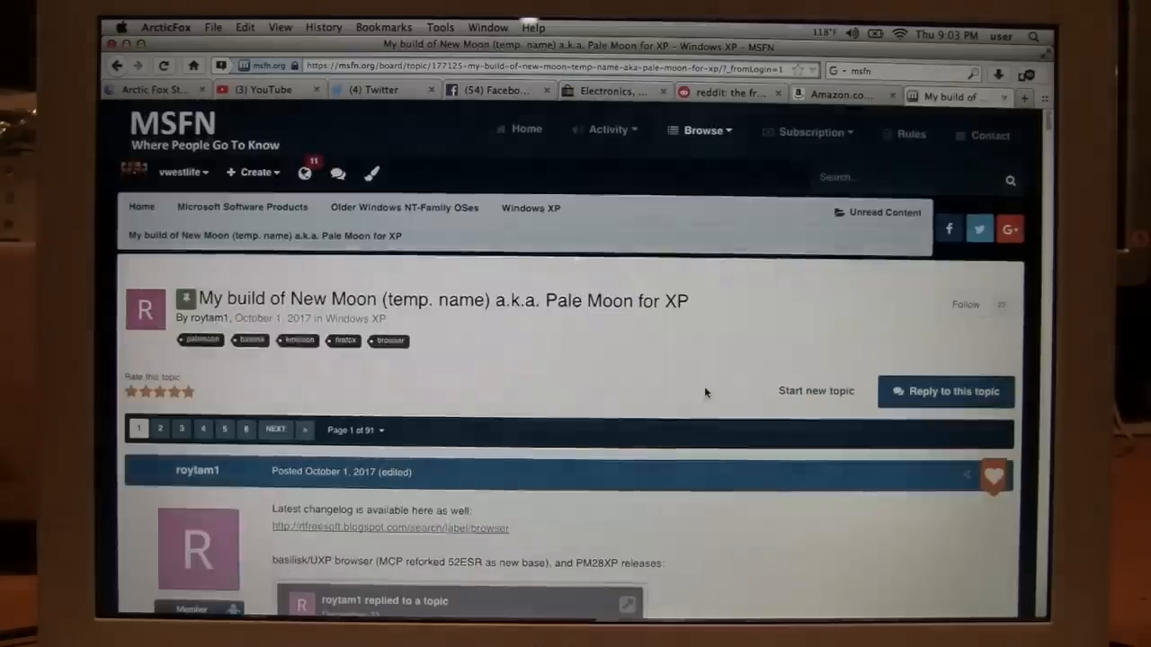